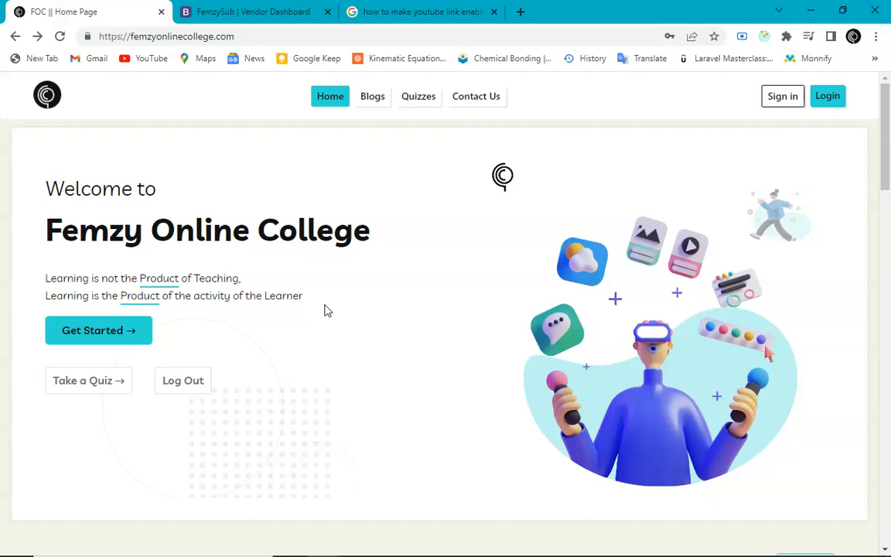
- Open the login page and sign in with the saved username and password of the Femzy Online College account
left_click_drag(246, 42, 295, 76)
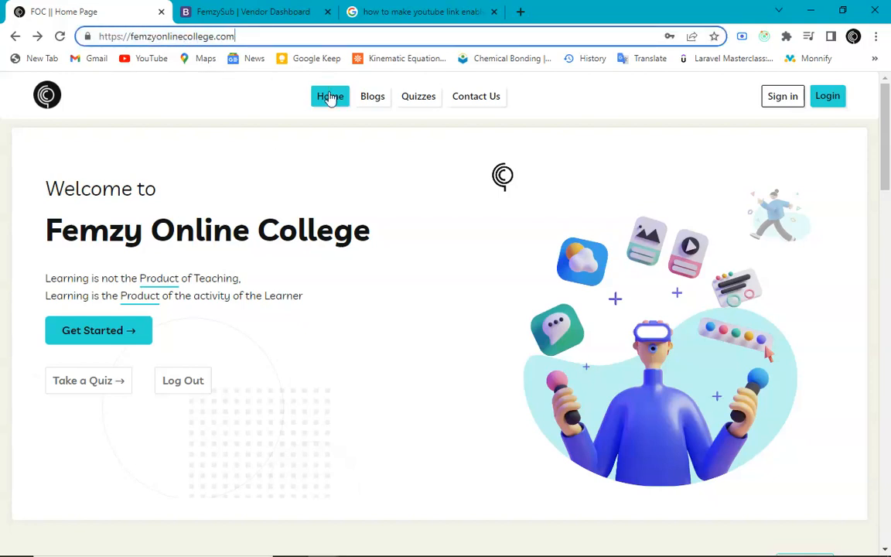
left_click(341, 259)
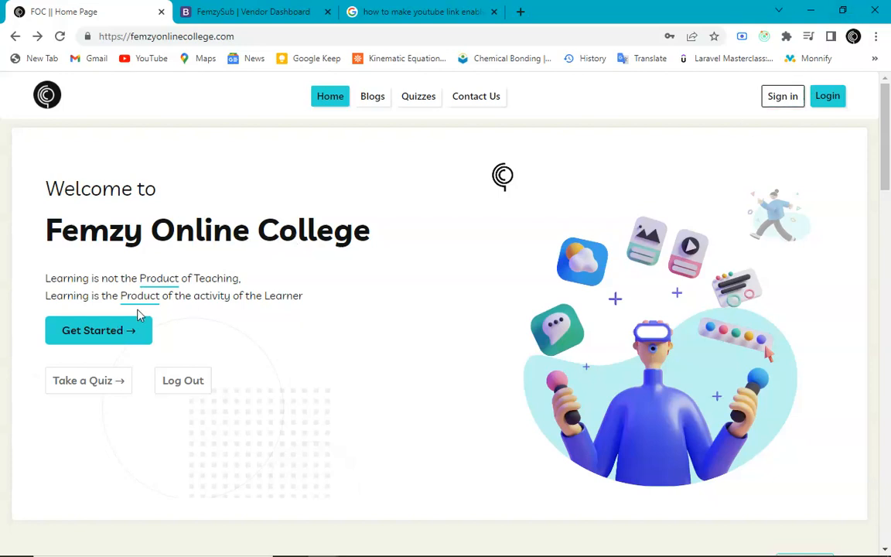
left_click(91, 334)
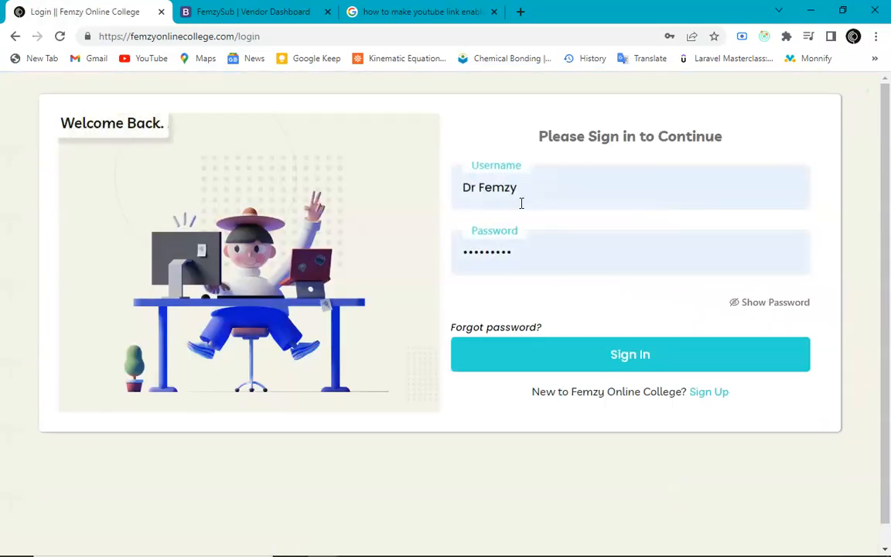
left_click(600, 188)
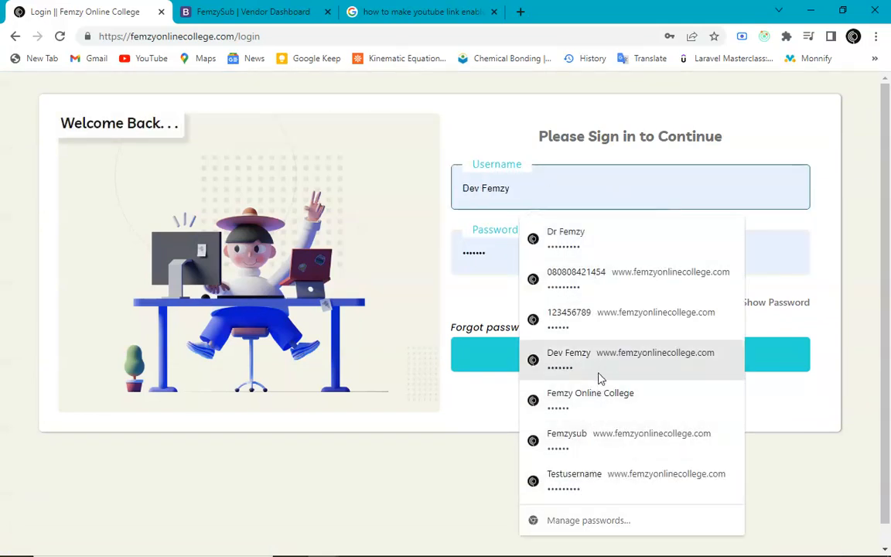
left_click(608, 412)
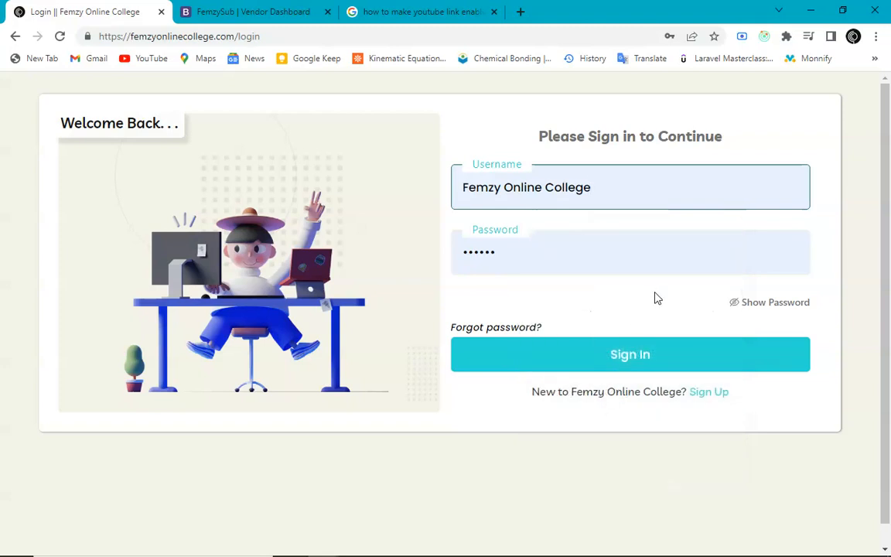
left_click(652, 358)
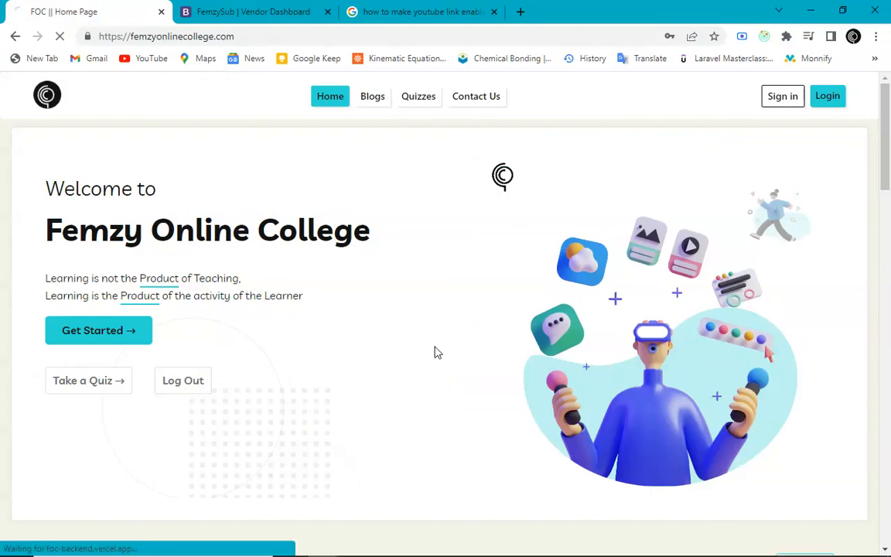
- Return to the login page from the home page and submit the sign-in again
scroll(114, 329, "down", 3)
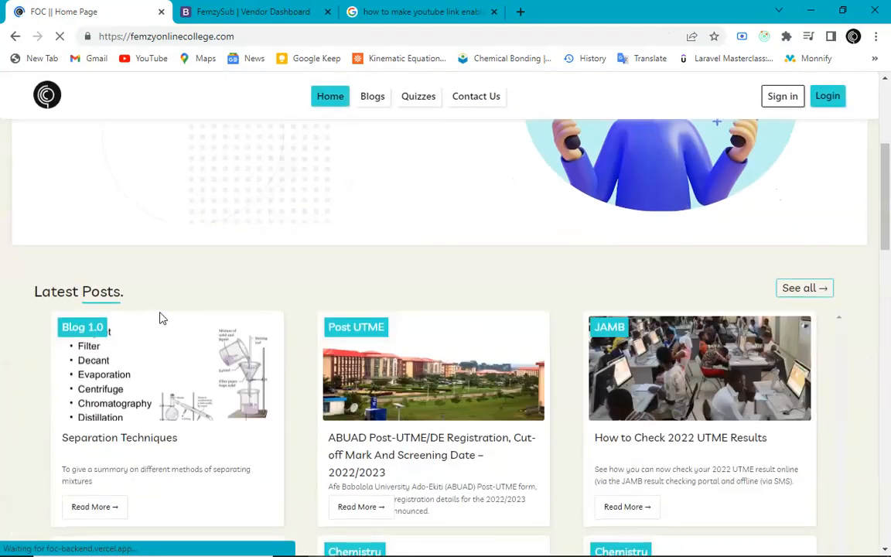
scroll(213, 284, "up", 3)
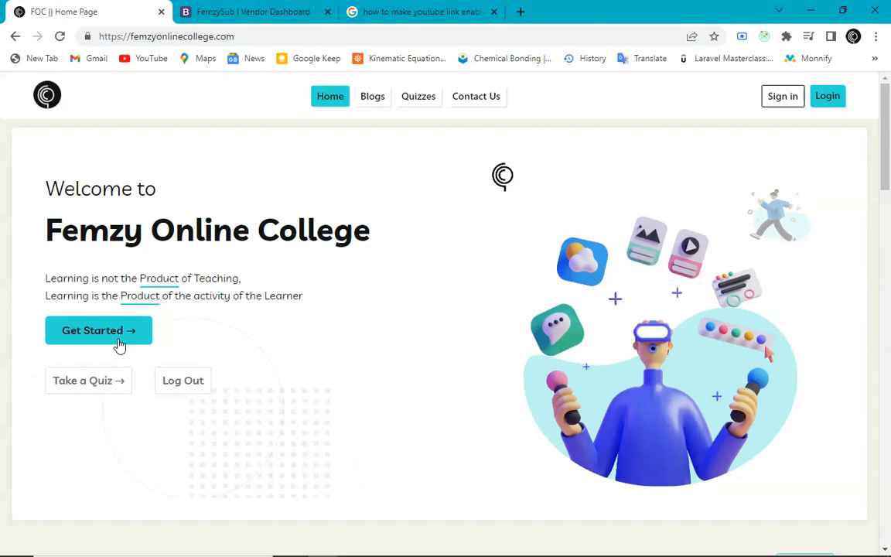
left_click(117, 340)
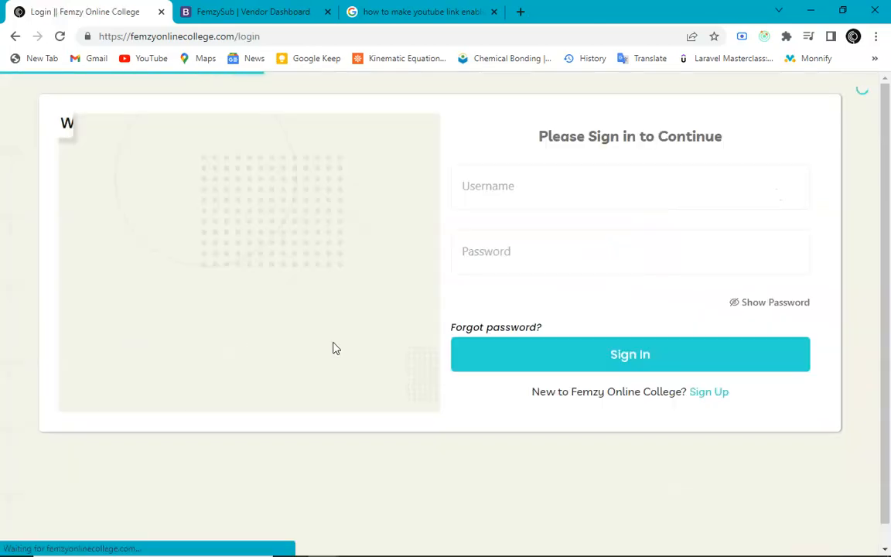
left_click(640, 368)
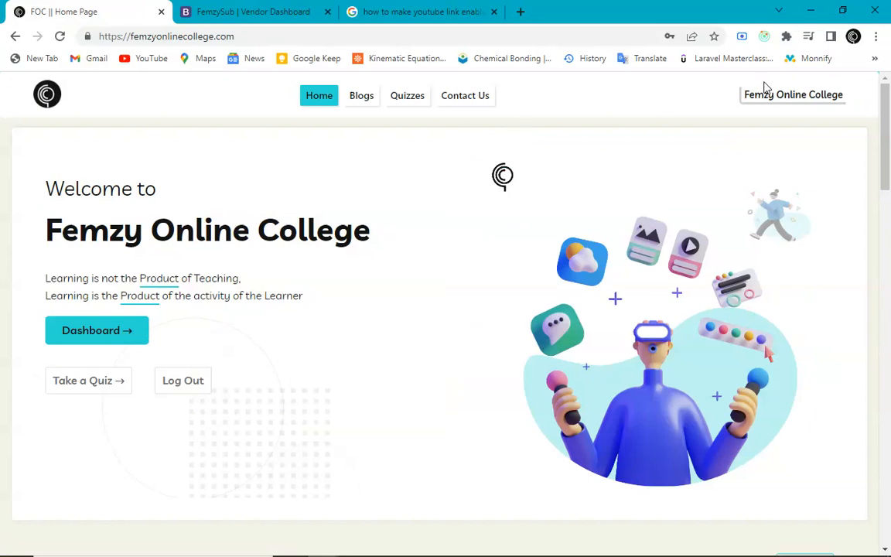
left_click_drag(747, 94, 848, 98)
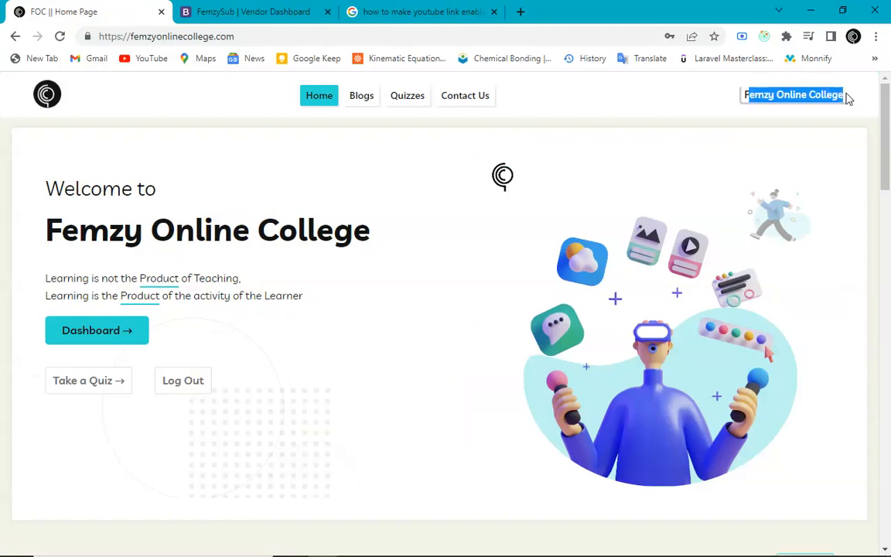
left_click(457, 244)
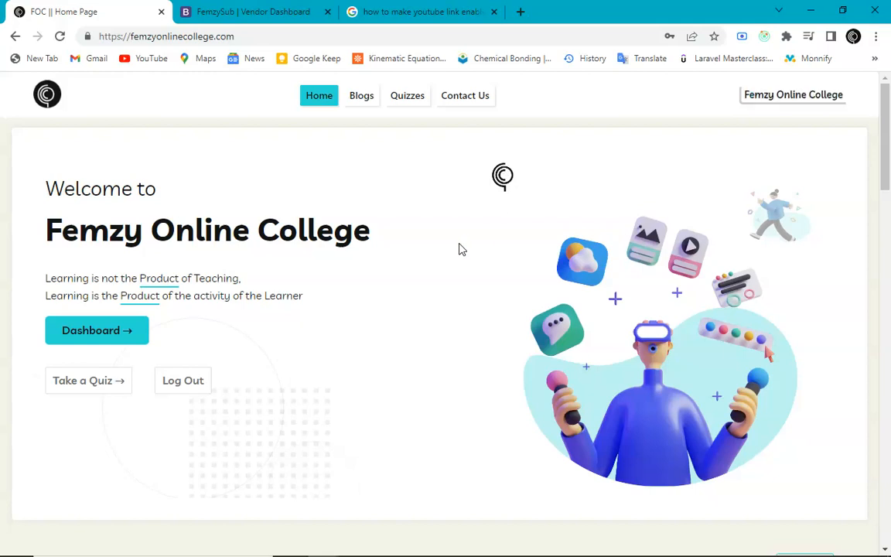
- Go to the user dashboard's quiz section and open the form for adding a new quiz
left_click(90, 332)
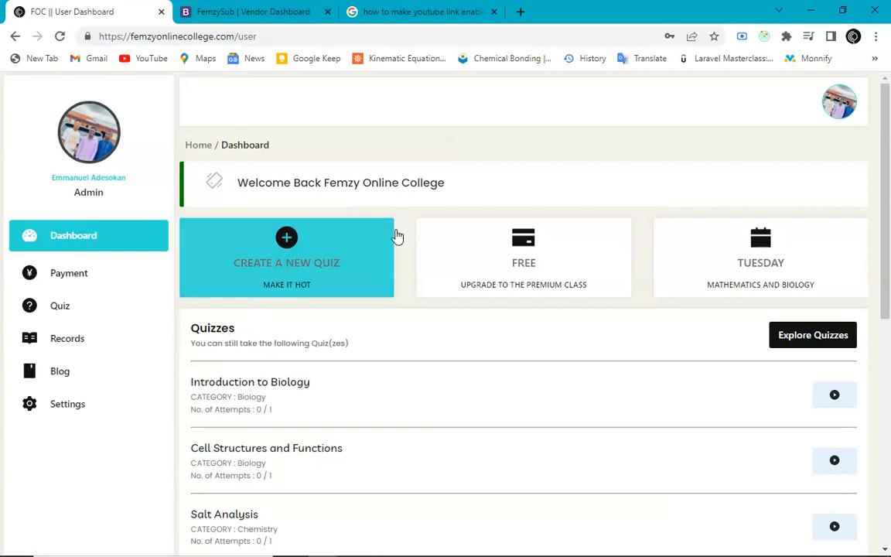
left_click(68, 309)
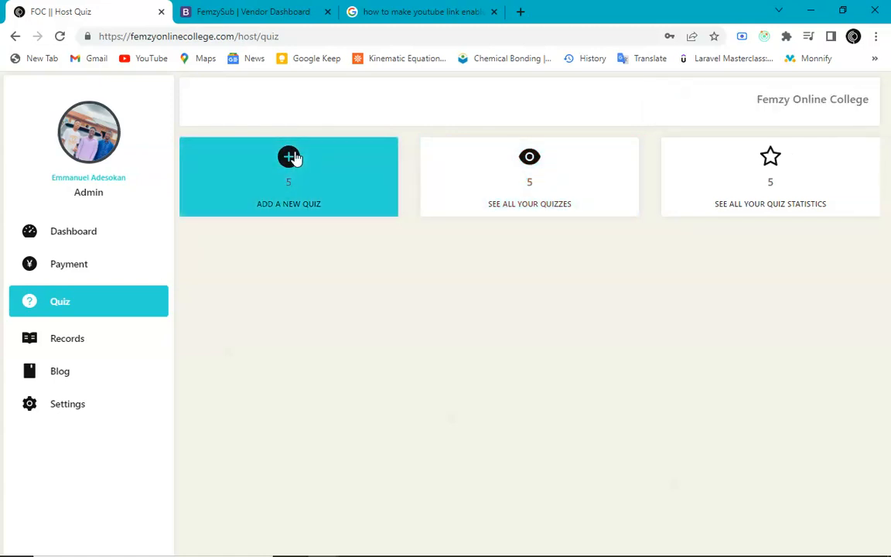
left_click(295, 158)
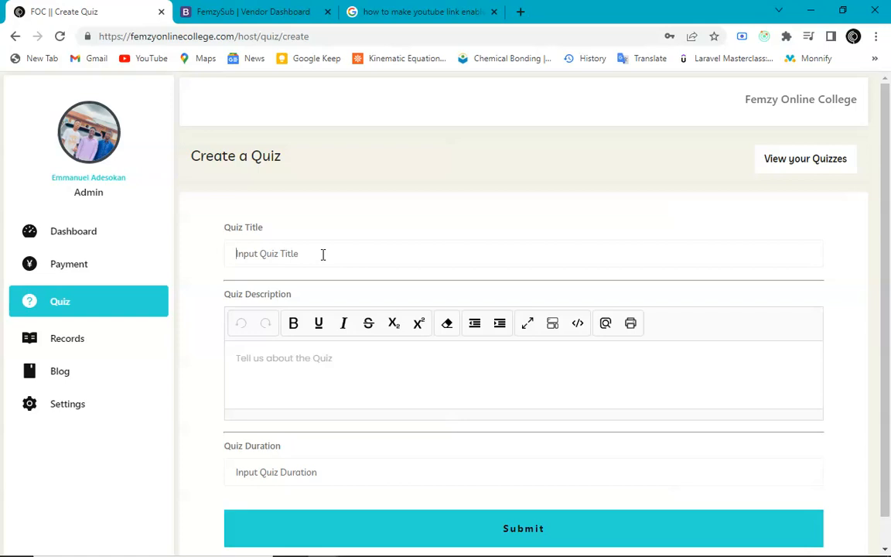
- Create a quiz titled "Test Quiz" with the description "Quiz Description" and a duration of 3
type("Tes")
left_click(287, 372)
type("Quiz Description")
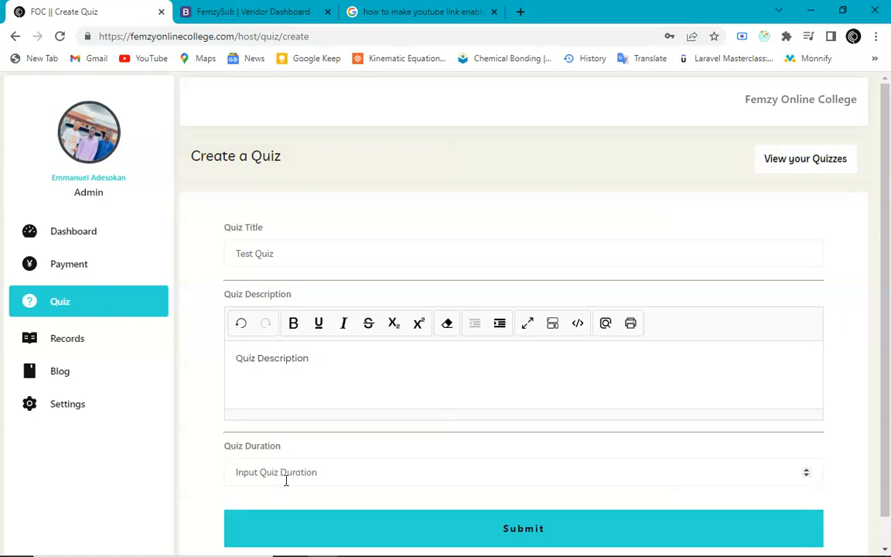
left_click(286, 480)
type("3")
left_click(360, 538)
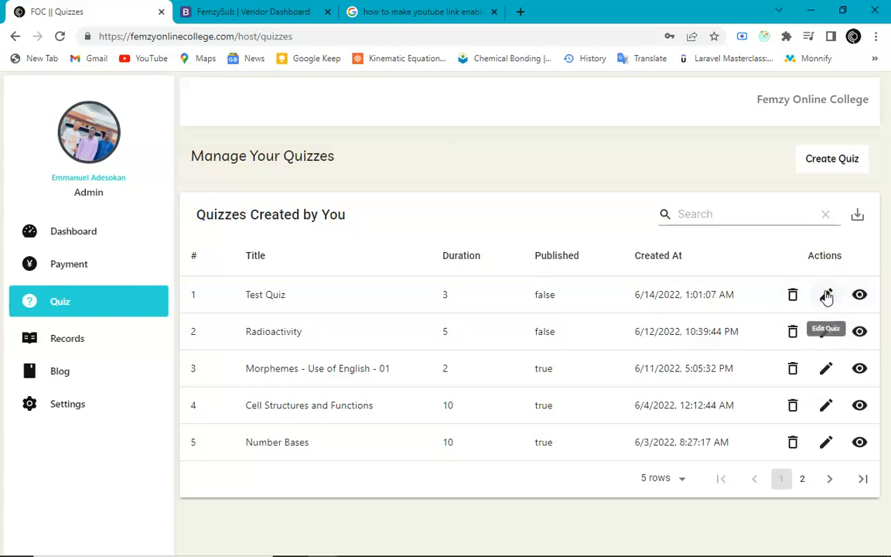
- Open the questions of Test Quiz and add a new question with the text "First Question"
left_click(871, 301)
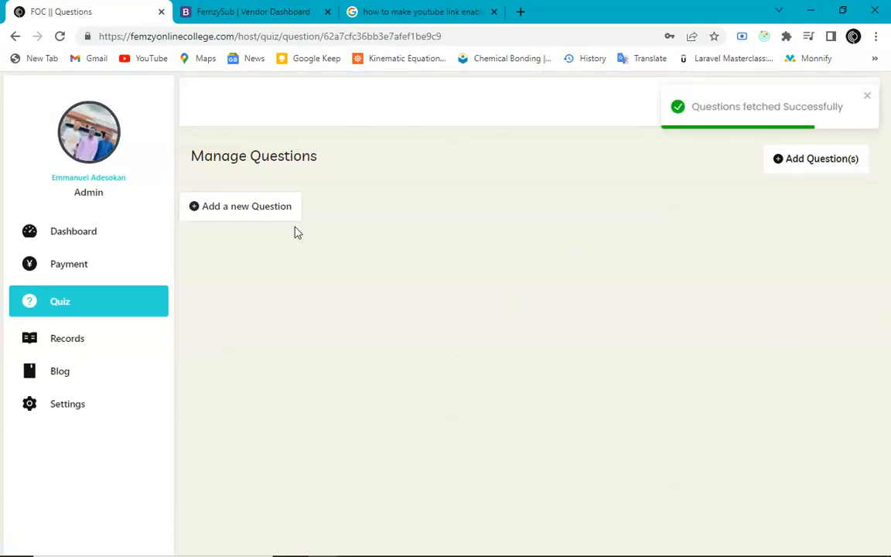
left_click(249, 210)
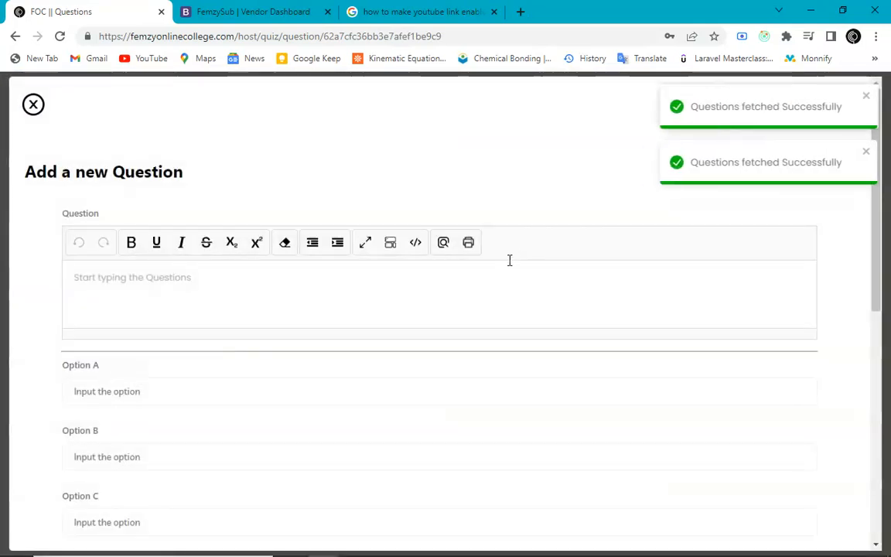
left_click(181, 322)
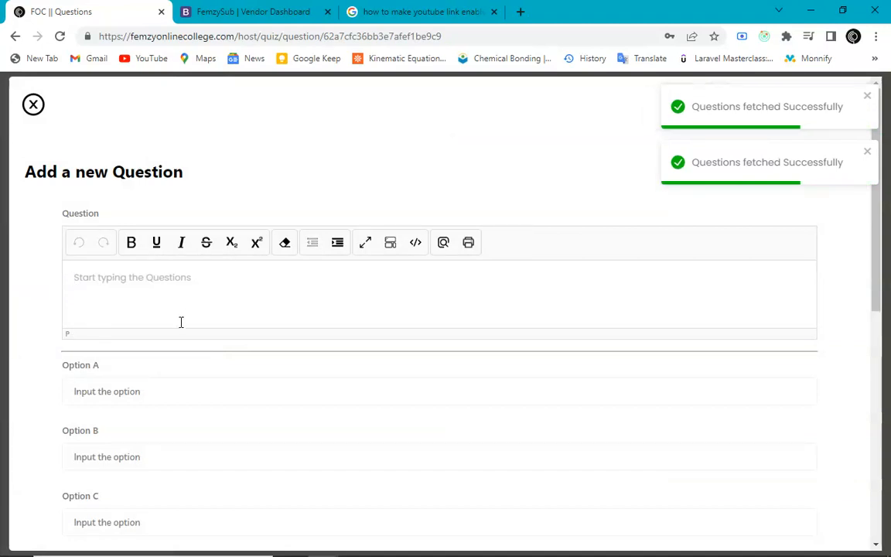
type("First Question")
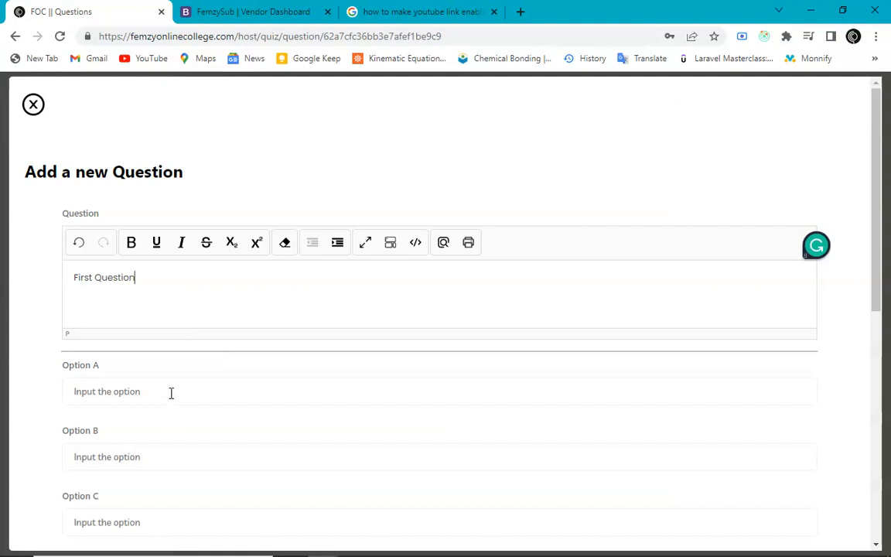
- Fill the five answer options with "Option A", "Option B", "Option C", "Option D" and "Option E"
left_click(171, 392)
type("Option")
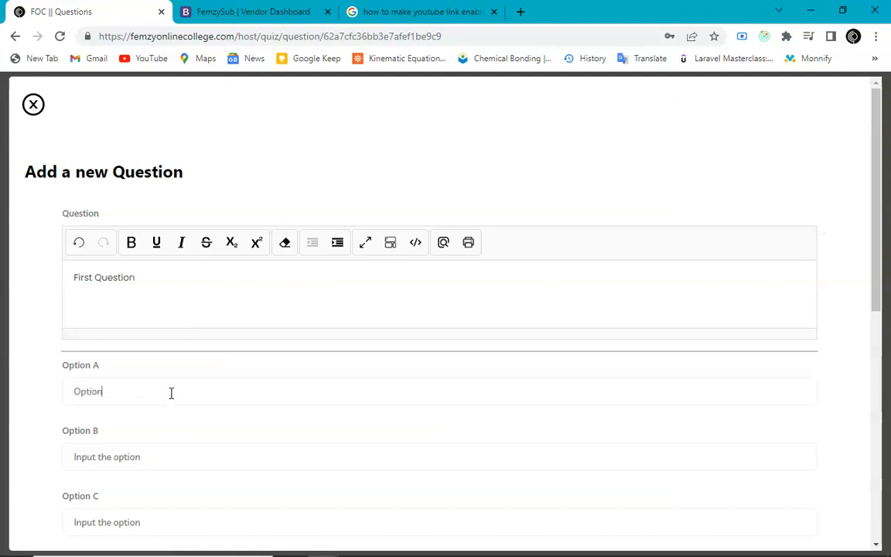
type("Opti")
type("Option")
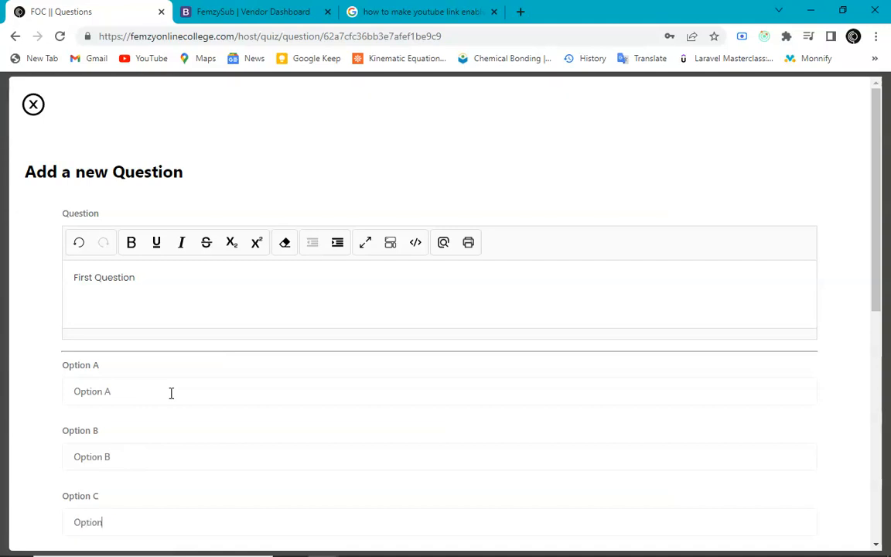
type(" C")
key("Tab")
type("OptioO")
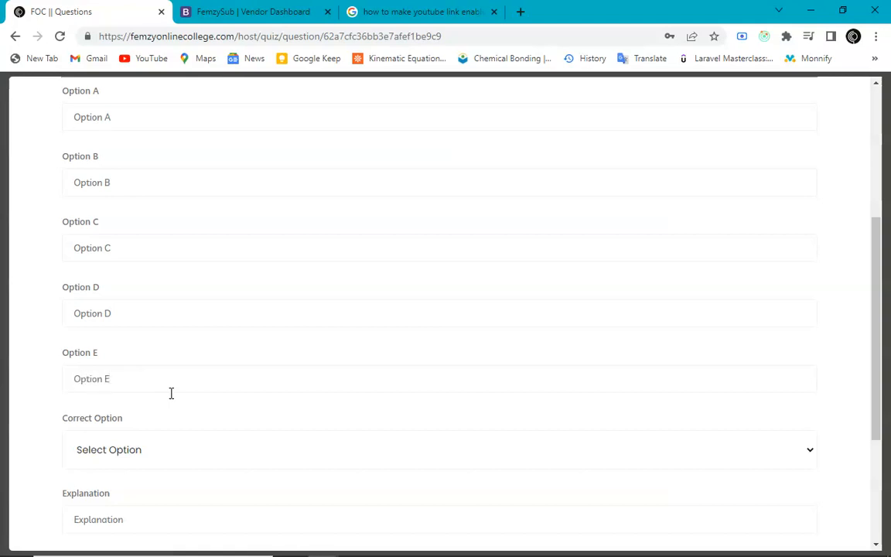
- Set the correct option to C and extend that answer's text to "Option C - Correct"
left_click(154, 455)
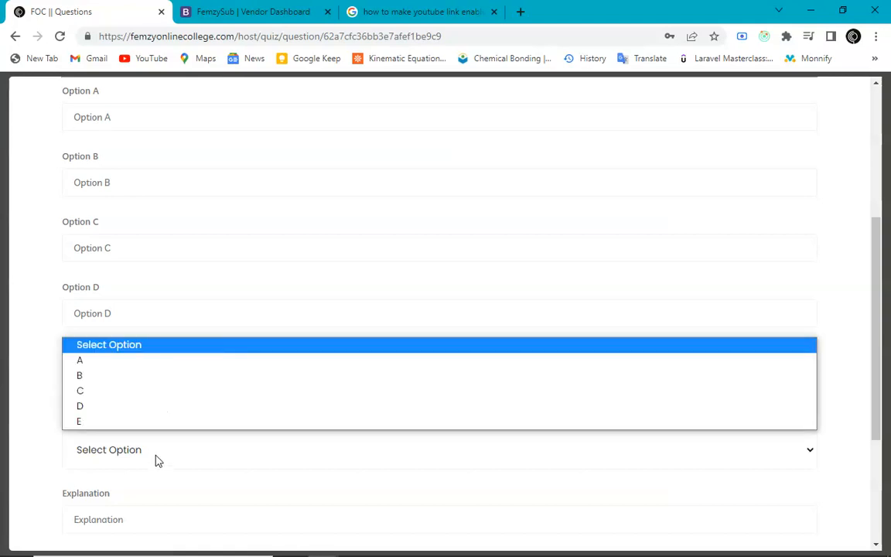
left_click(158, 399)
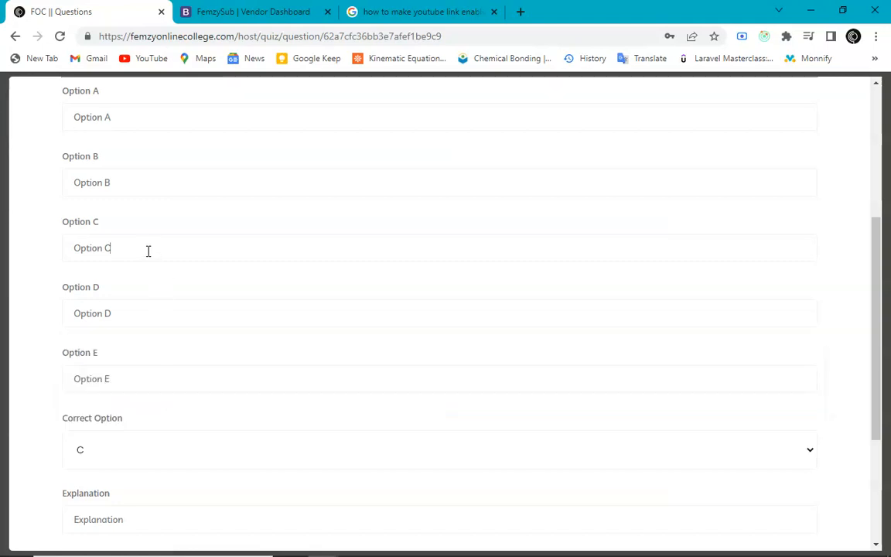
left_click_drag(148, 251, 11, 253)
key("Right")
scroll(109, 358, "down", 3)
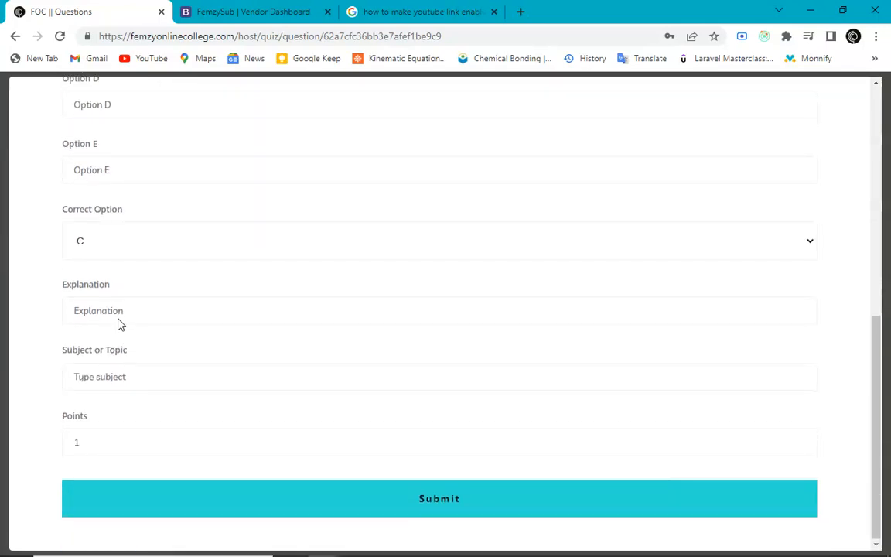
- Enter the explanation "It's just C" and the subject "FOC", then submit the question
type("It's")
type("FOC")
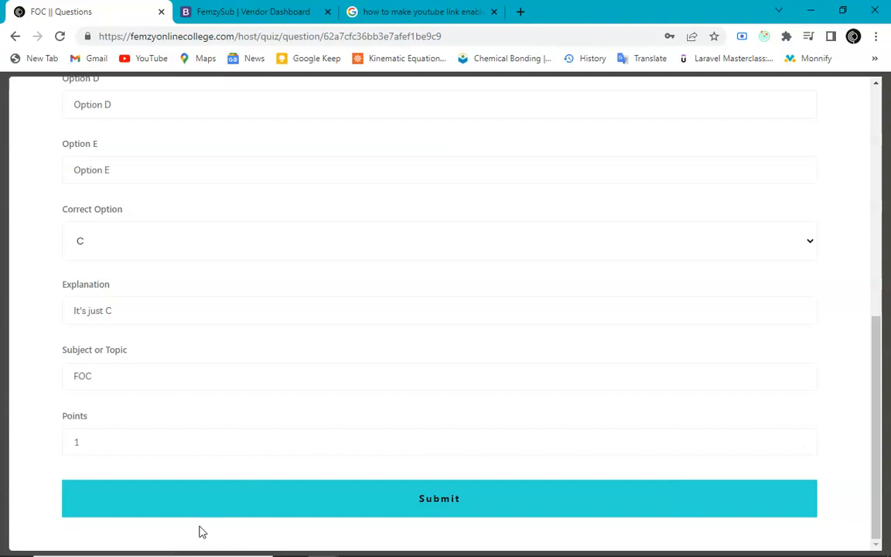
left_click(222, 494)
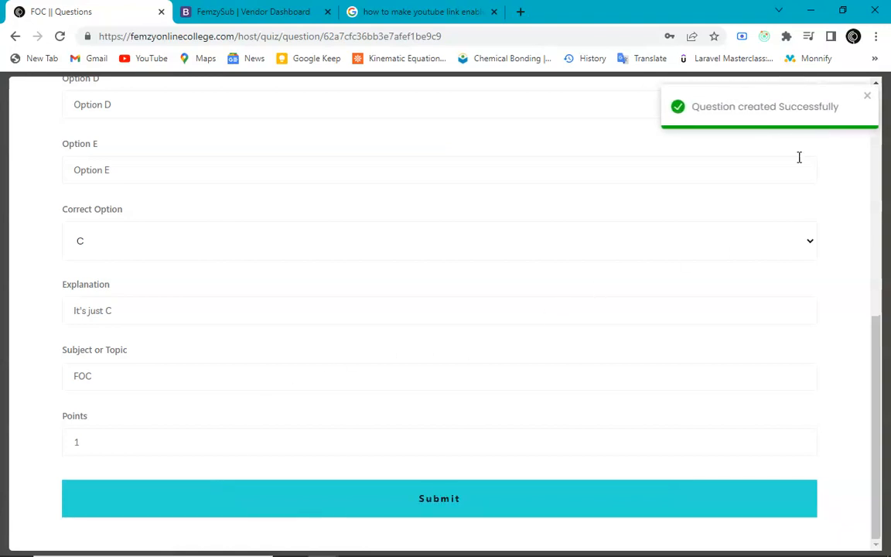
- Change the question text to "Second Question" to prepare another question
scroll(429, 405, "up", 7)
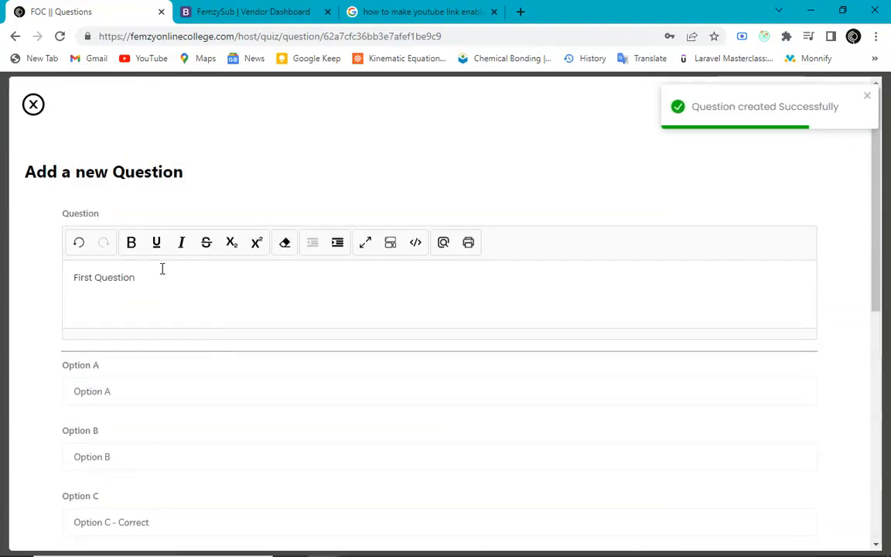
left_click(82, 276)
double_click(83, 276)
type("Second")
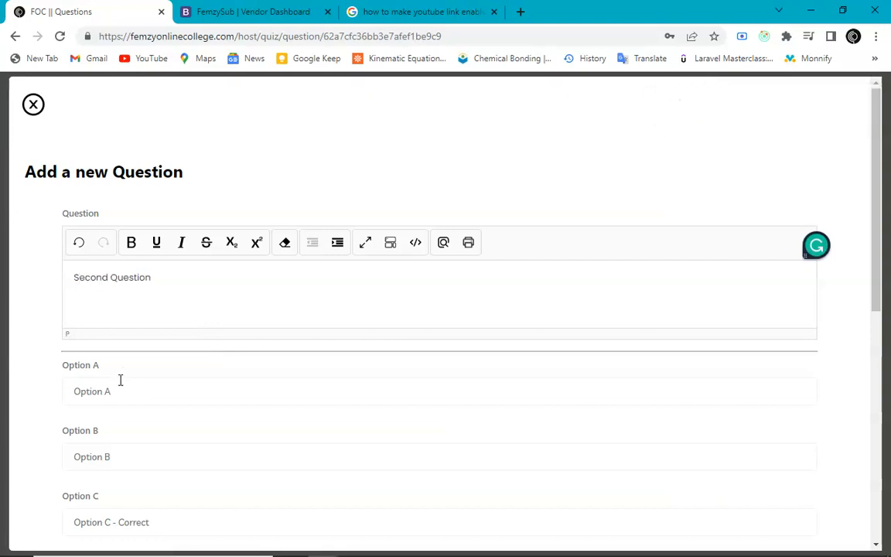
- Move the "- Correct" suffix from Option C's text to Option B's and set the correct option to B
scroll(119, 384, "down", 6)
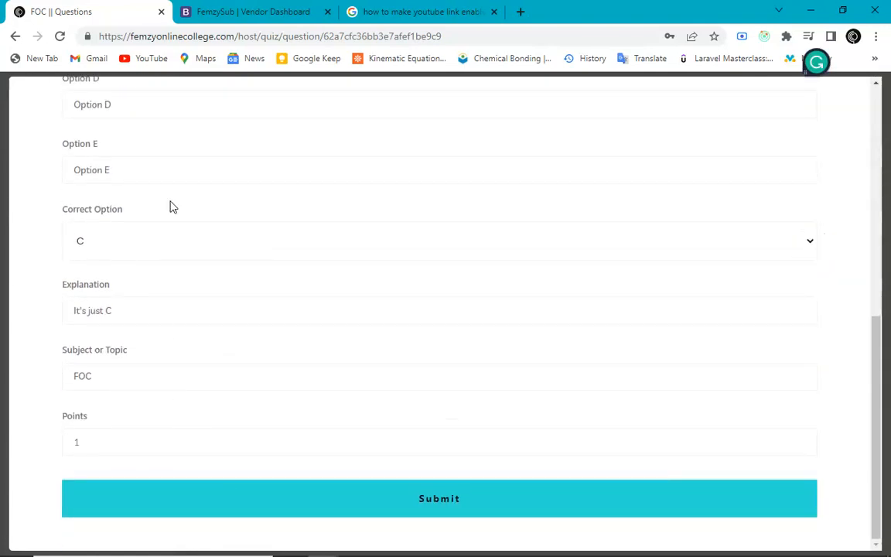
scroll(171, 207, "up", 4)
left_click_drag(169, 329, 106, 331)
key("ctrl+c")
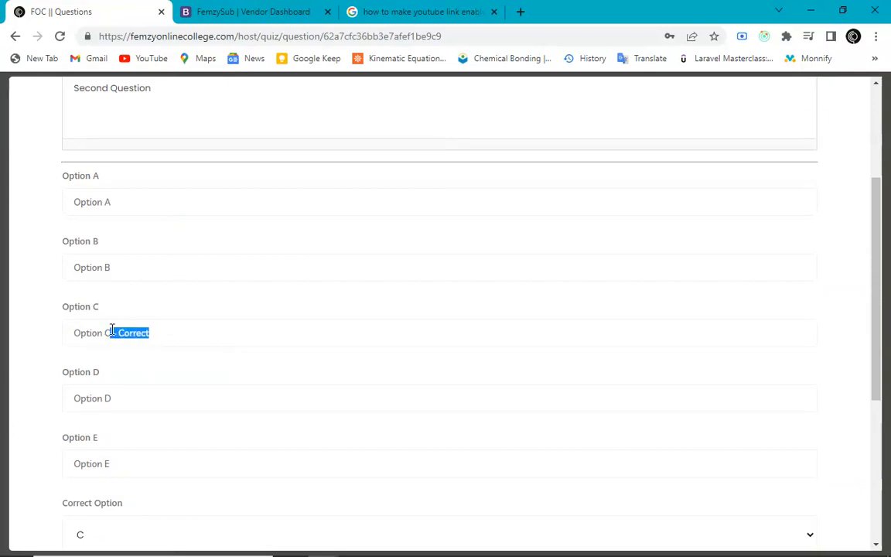
key("BackSpace")
key("ctrl+v")
scroll(148, 341, "down", 4)
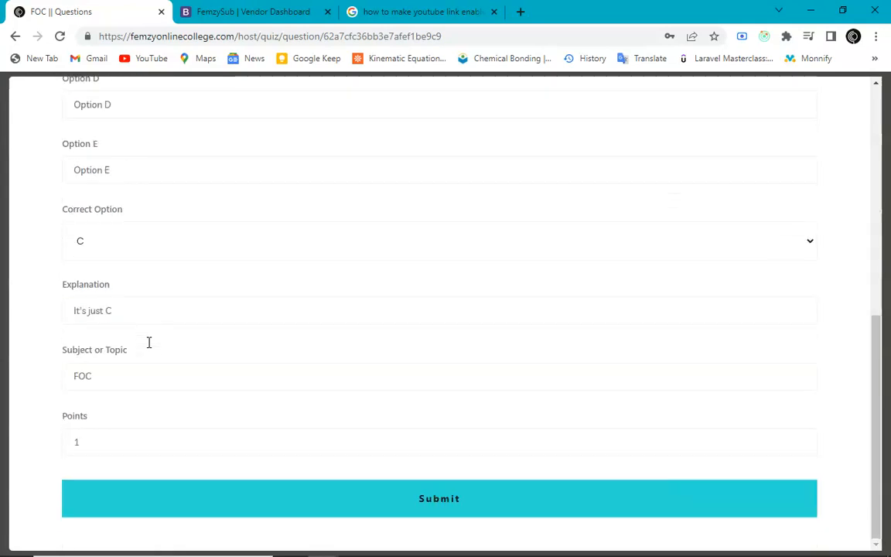
left_click(185, 244)
left_click(177, 302)
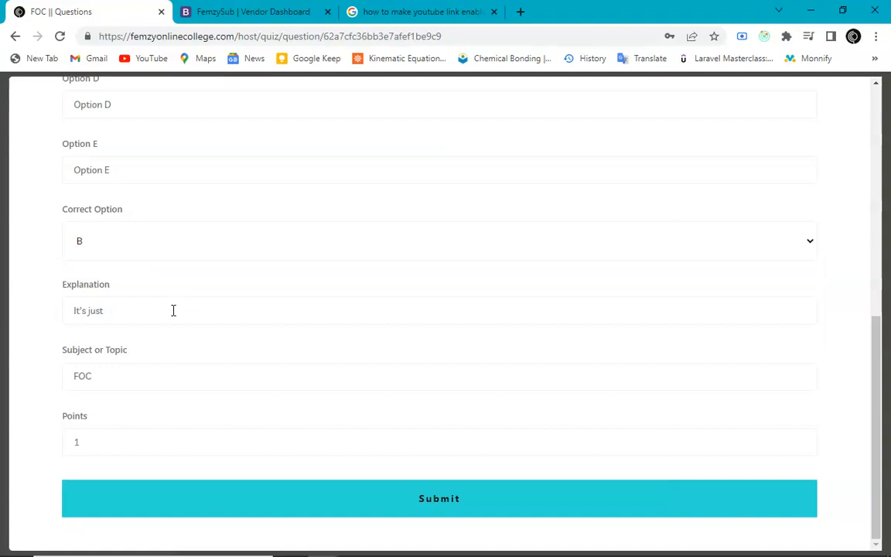
- Complete the second question's explanation as "It's just B", submit the question and close the question form
left_click(307, 502)
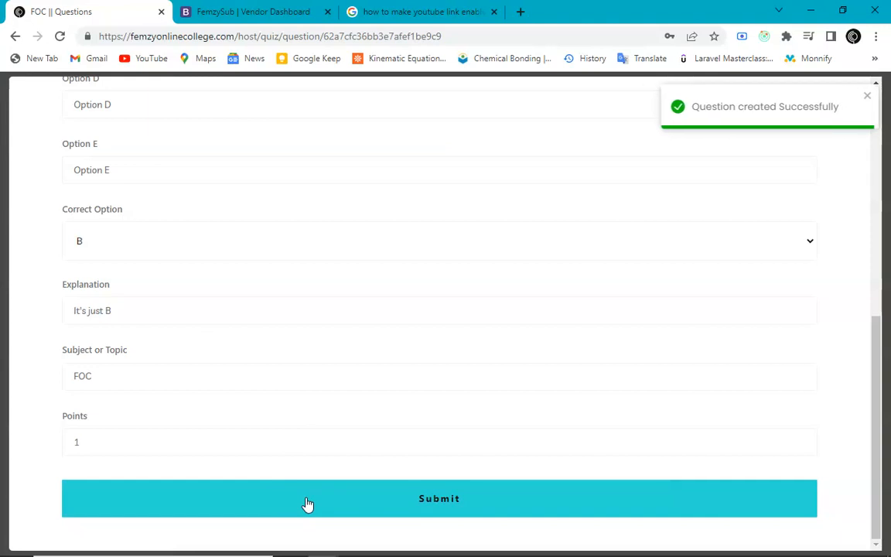
scroll(555, 332, "up", 1)
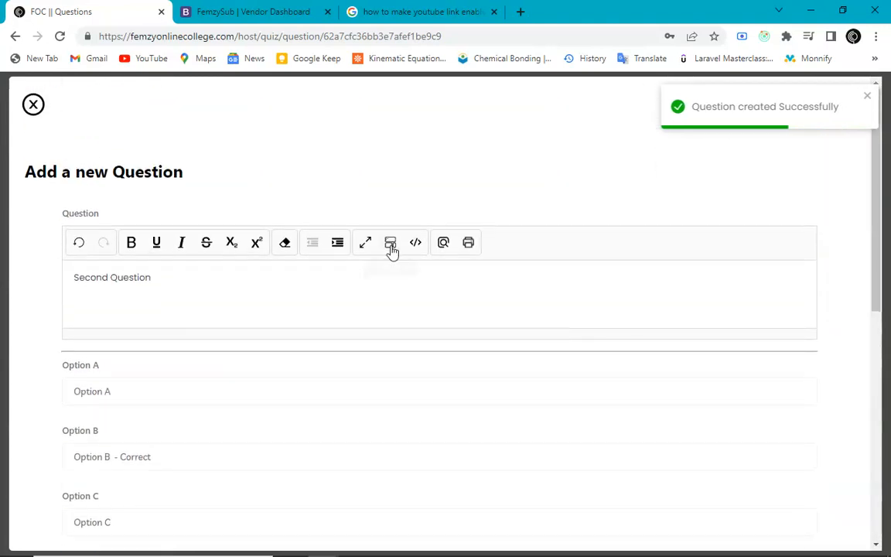
left_click(31, 106)
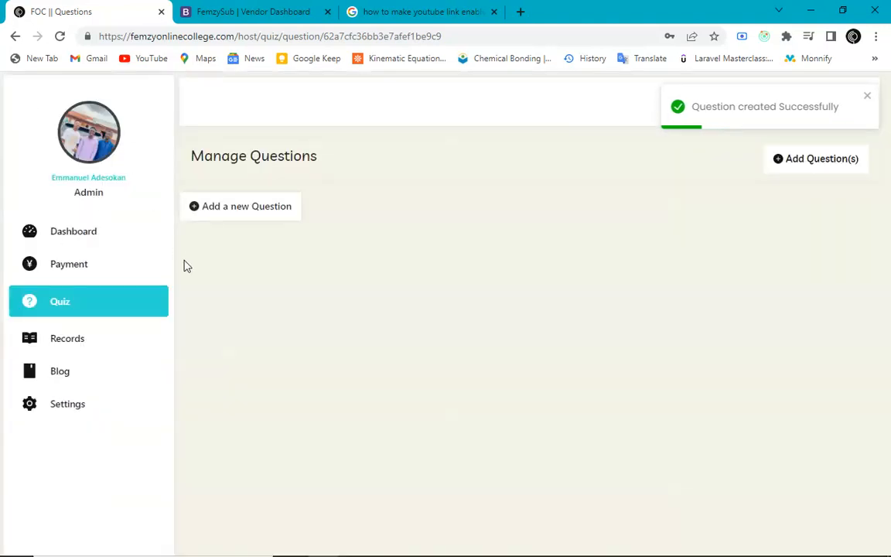
- Review the two saved questions with their options, marked answers and explanations
scroll(377, 362, "down", 4)
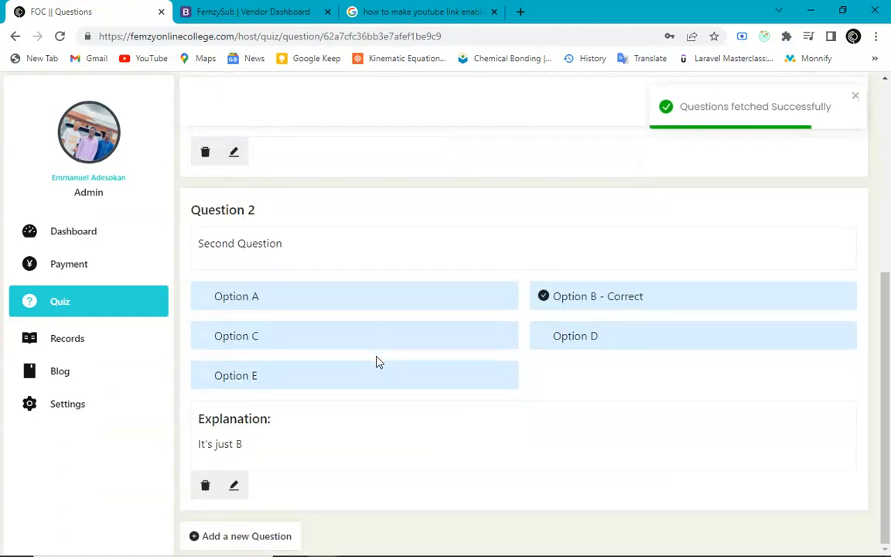
scroll(269, 327, "up", 4)
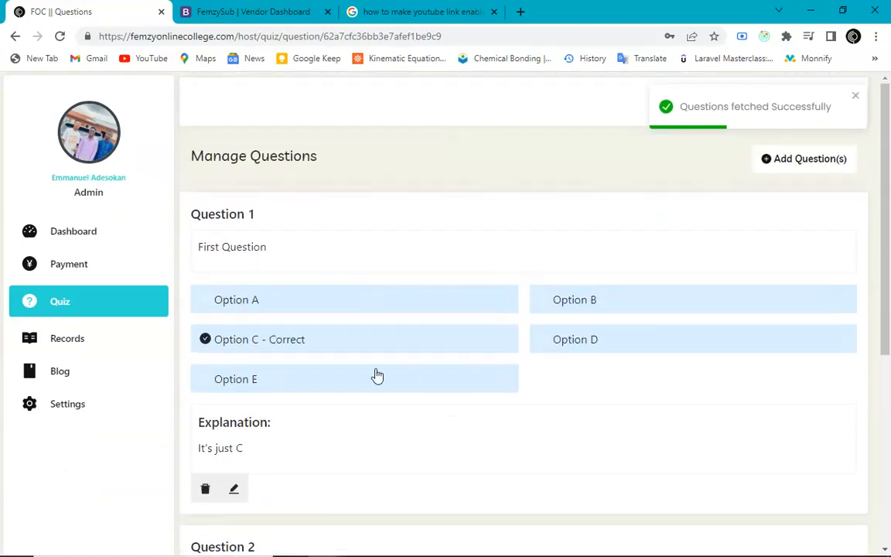
scroll(324, 453, "down", 4)
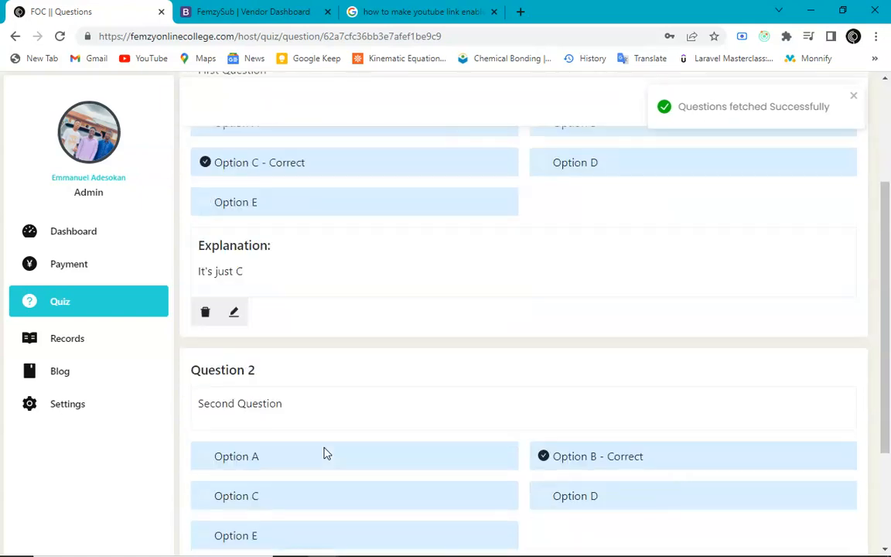
scroll(324, 453, "up", 4)
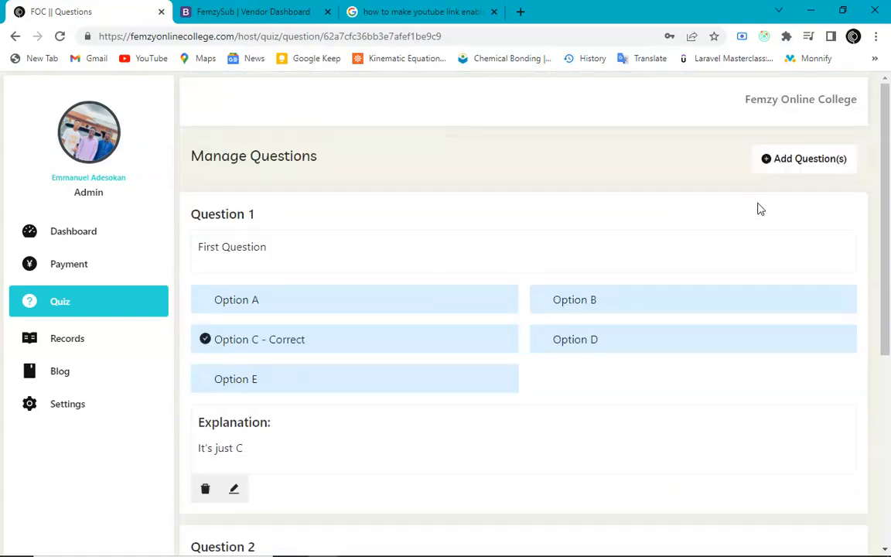
- View the question file upload page, return to the quiz list and reopen the questions of Test Quiz
left_click(798, 161)
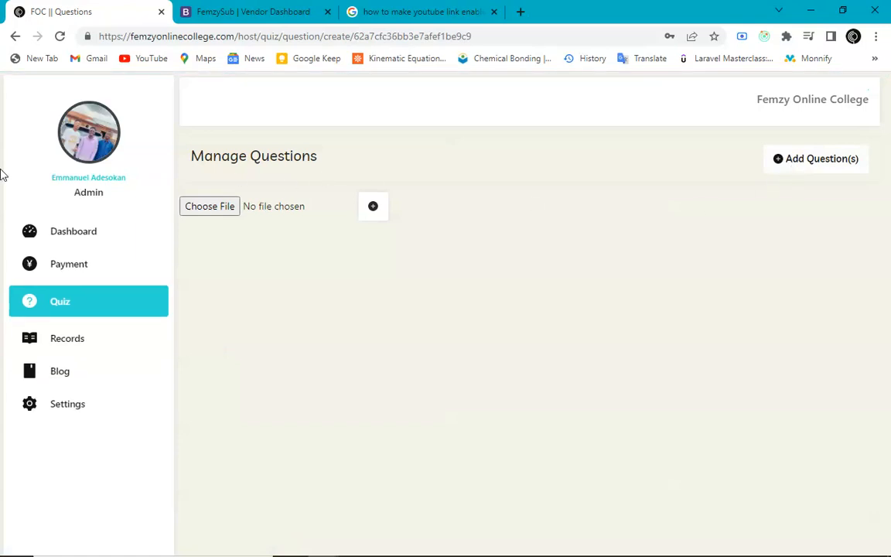
left_click(92, 304)
left_click(539, 191)
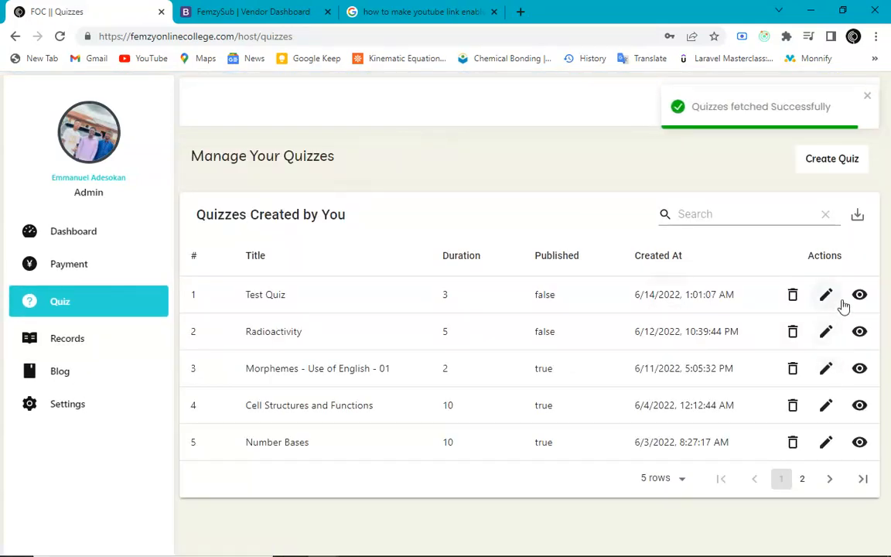
left_click(859, 295)
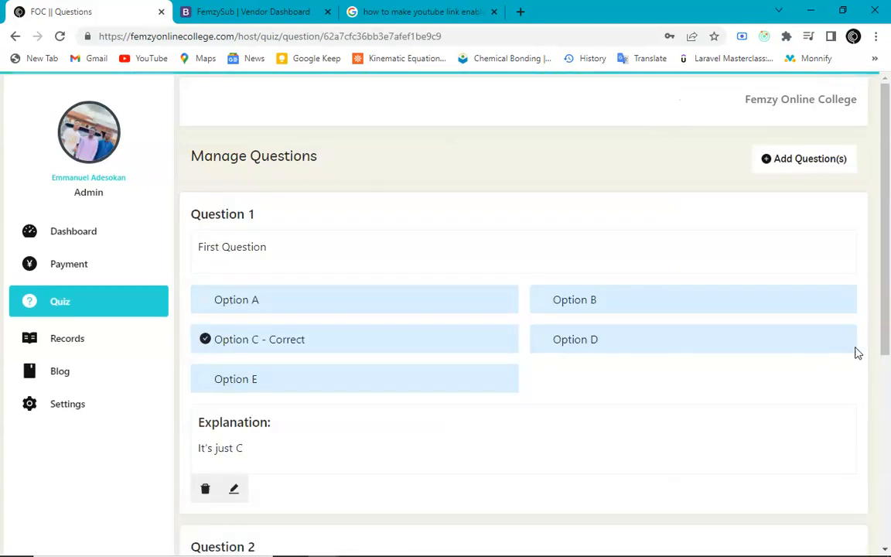
scroll(390, 357, "down", 4)
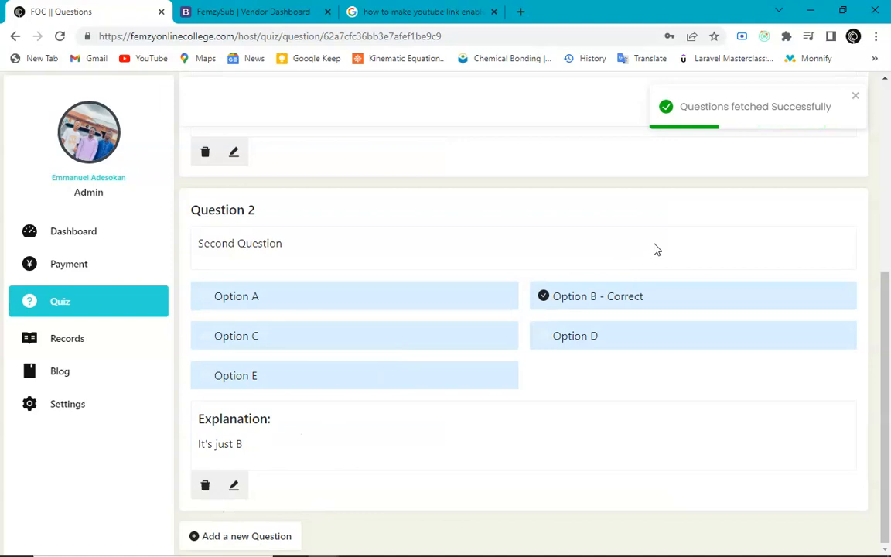
scroll(654, 248, "up", 4)
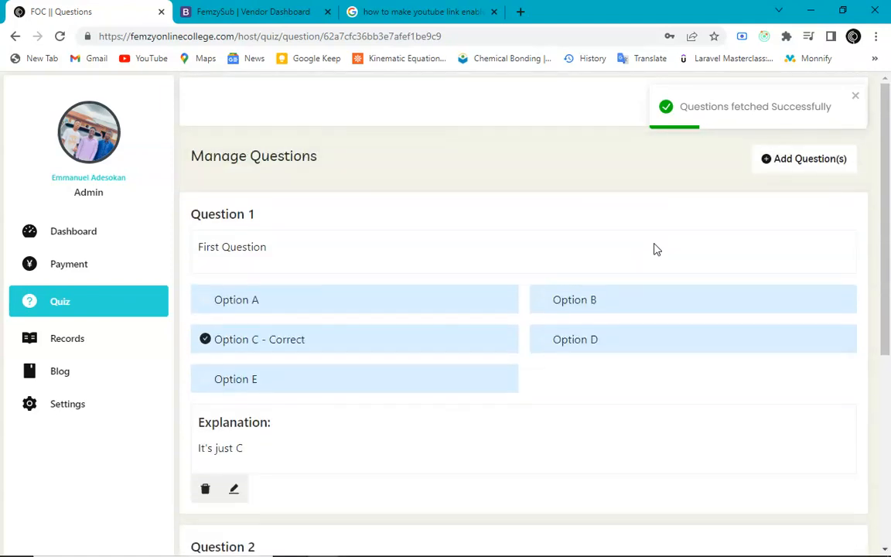
- Open the question upload page and choose the Number Bases workbook from the Femzyonlinecollege.com folder as the upload file
left_click(823, 159)
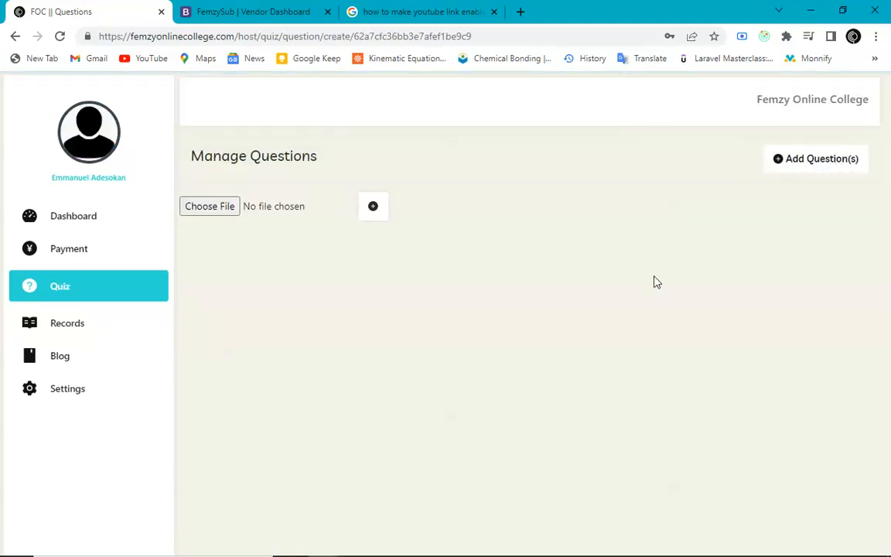
left_click(223, 209)
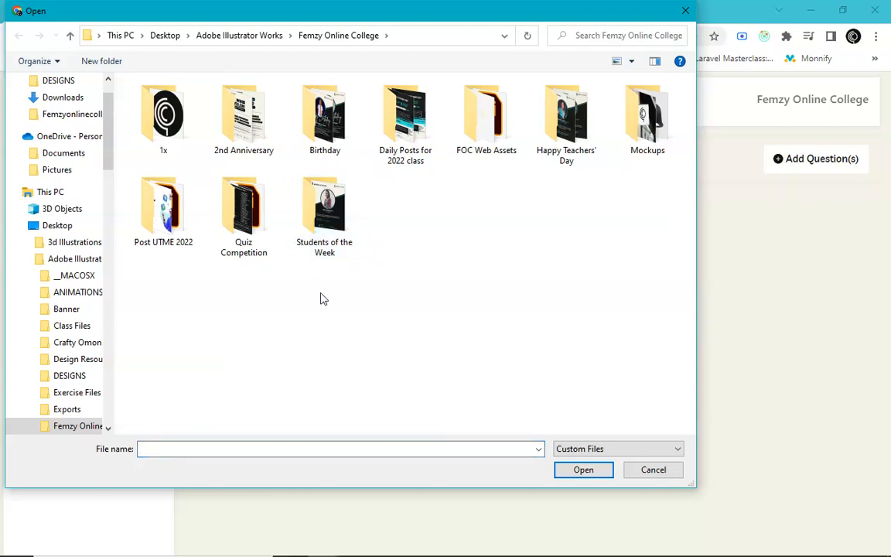
left_click(54, 116)
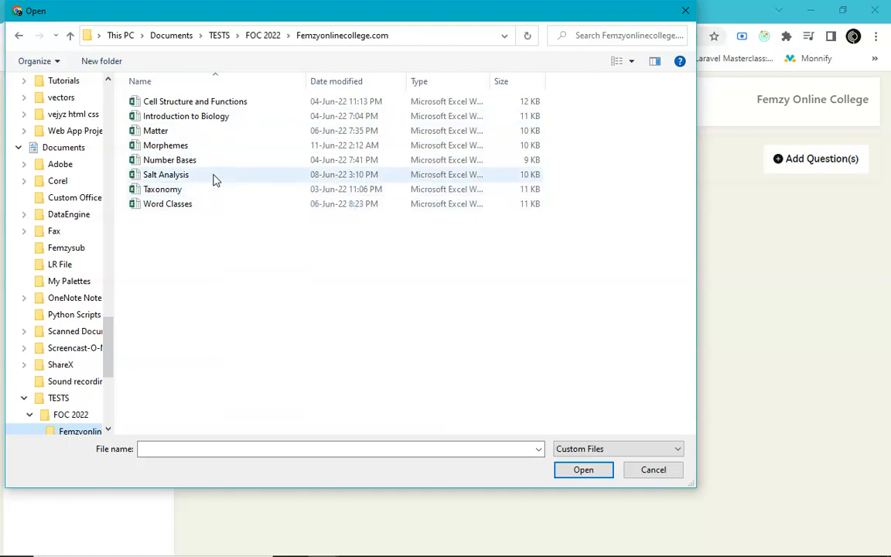
left_click(216, 180)
left_click(216, 160)
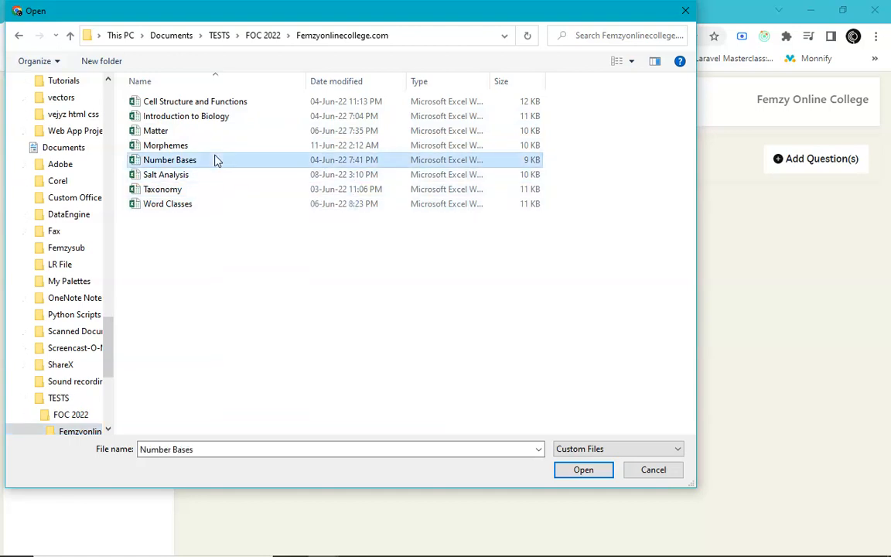
double_click(203, 161)
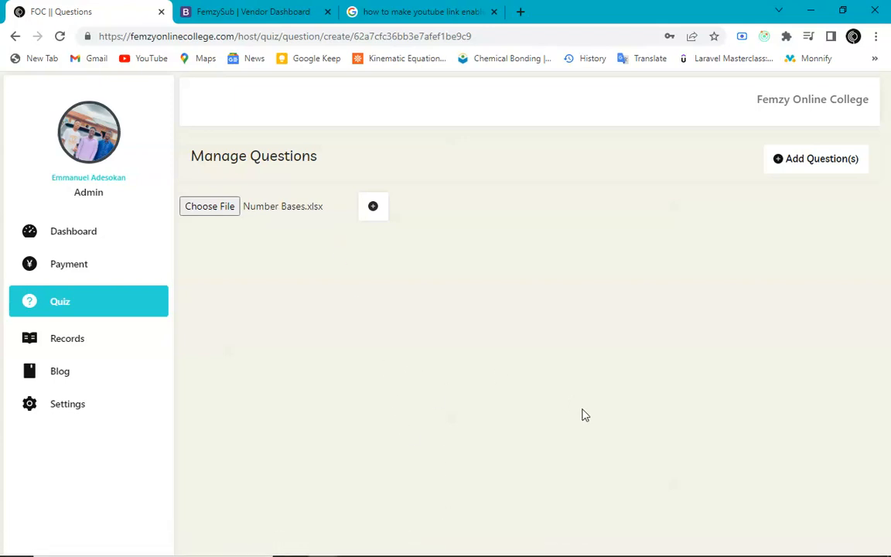
- Switch to the blank Excel workbook and enter "Mathematics" in A1 and "What is Number Base" in B1
left_click(658, 554)
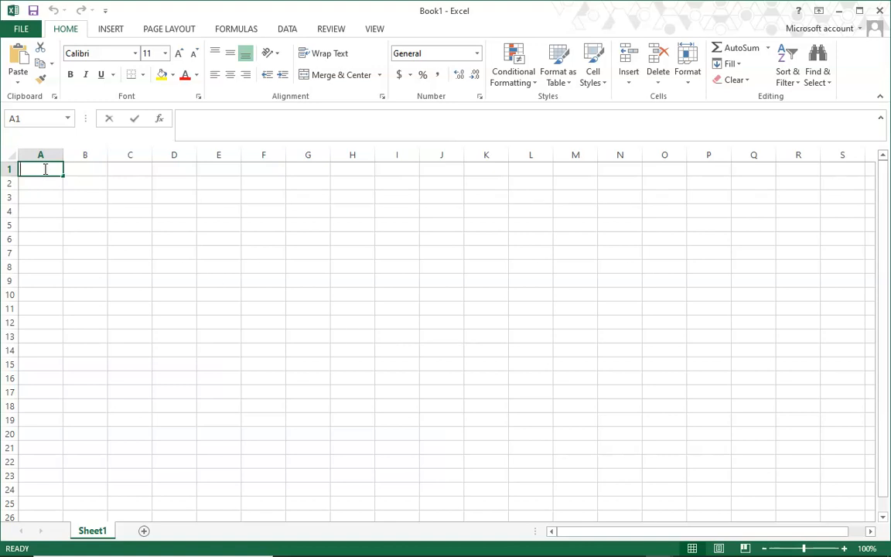
type("Mathematicds")
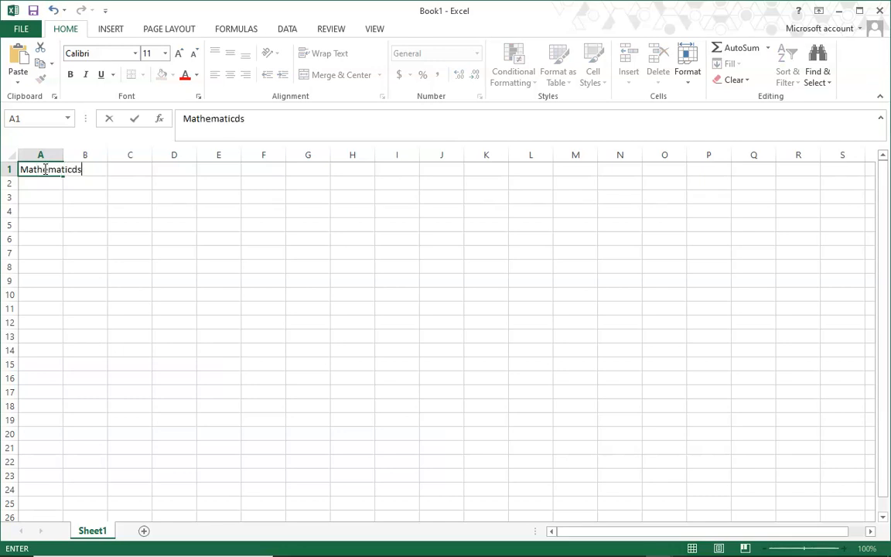
key("Tab")
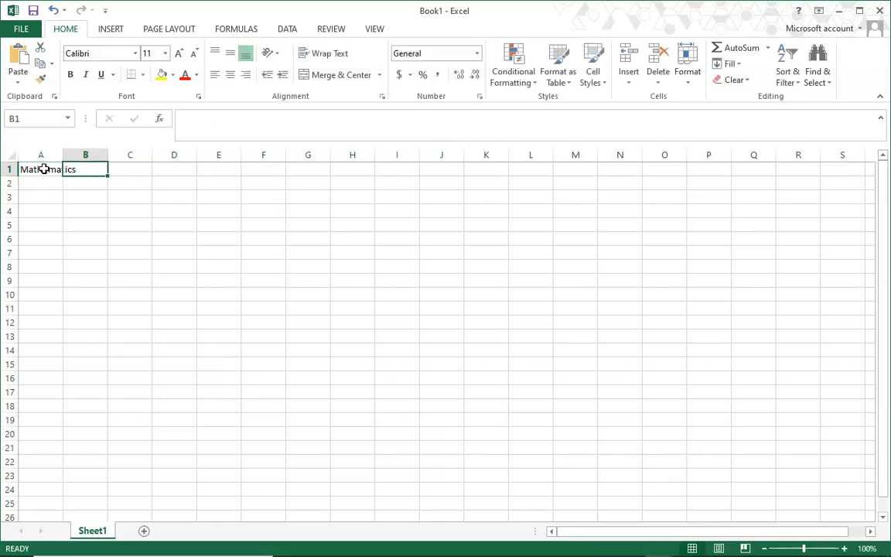
type("What is Number Base")
key("Tab")
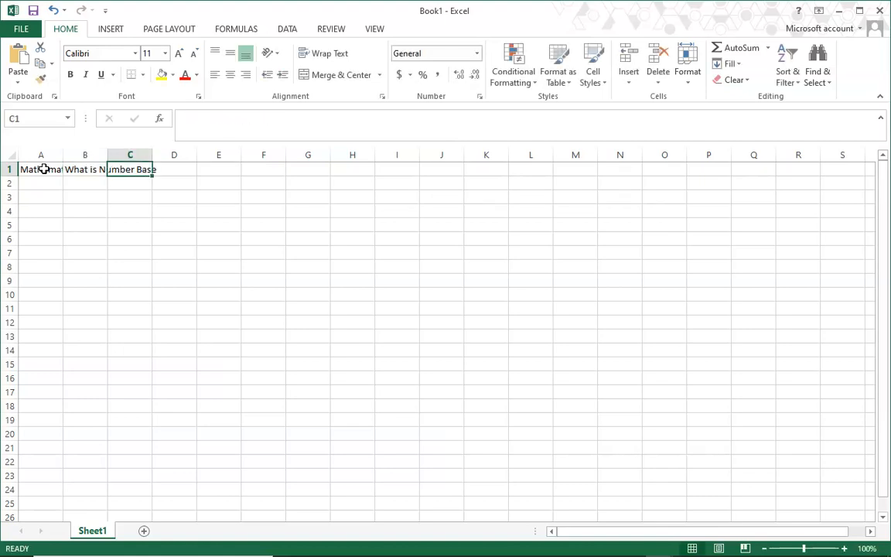
- Enter the answers "Option A" to "Option D" in C1 through F1 and "Option E - Correct" in G1
type("Optio")
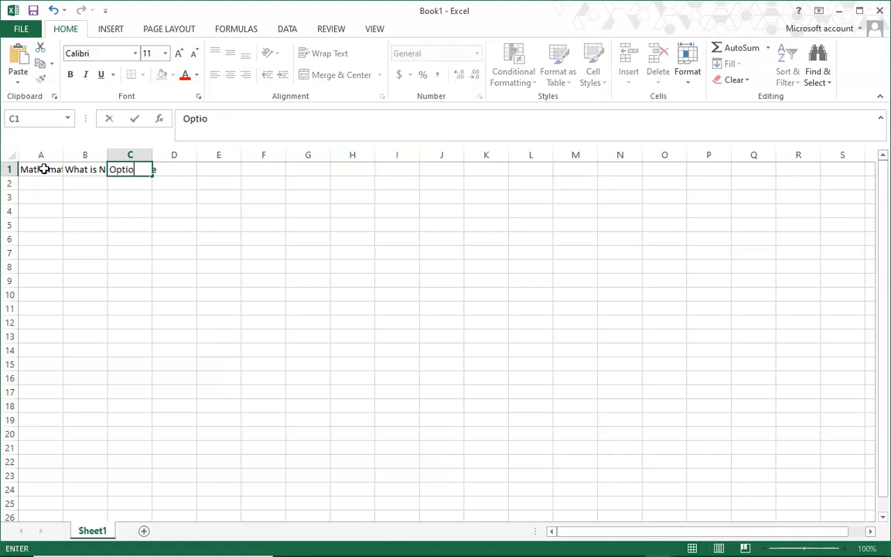
type("n A")
key("Tab")
type("Optio")
key("Tab")
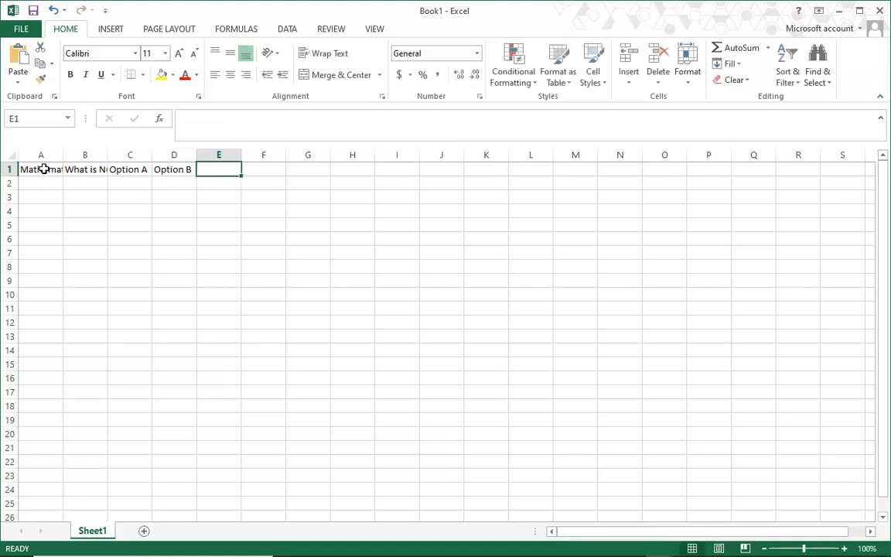
type("Option C")
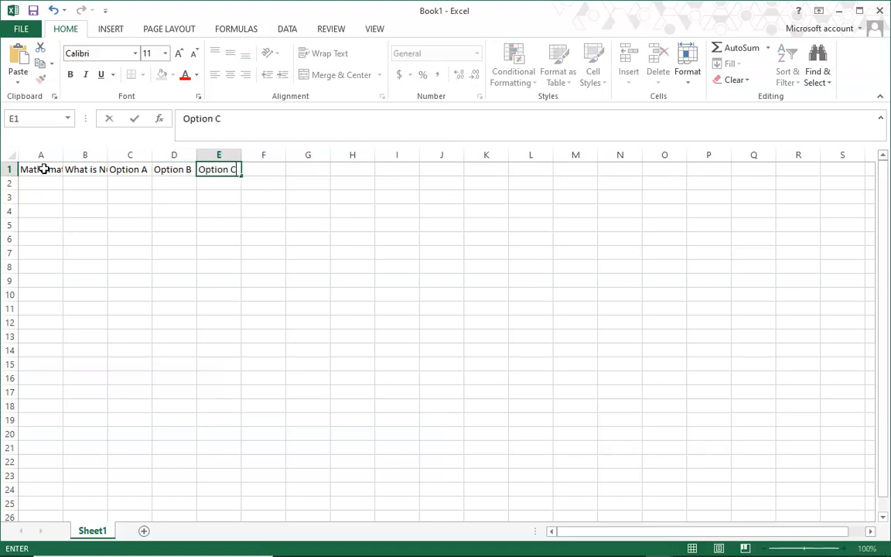
key("Tab")
type("Opti")
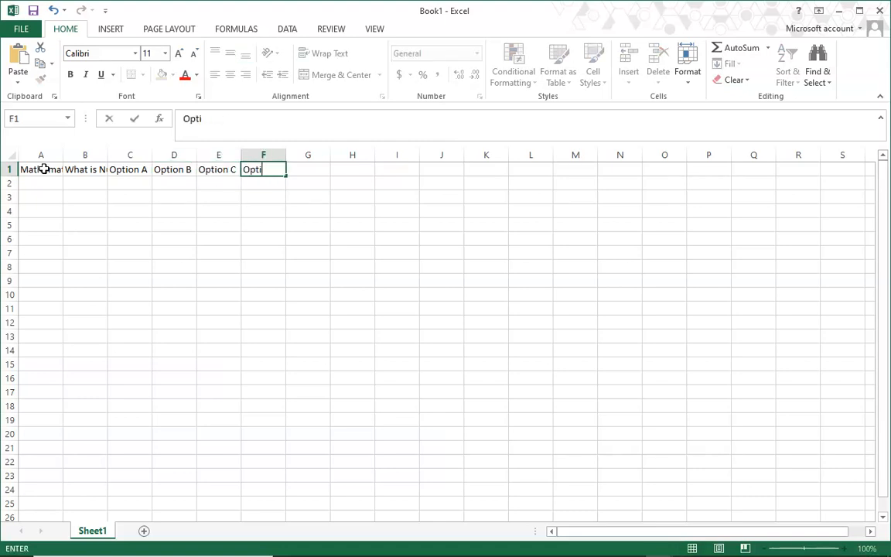
key("Tab")
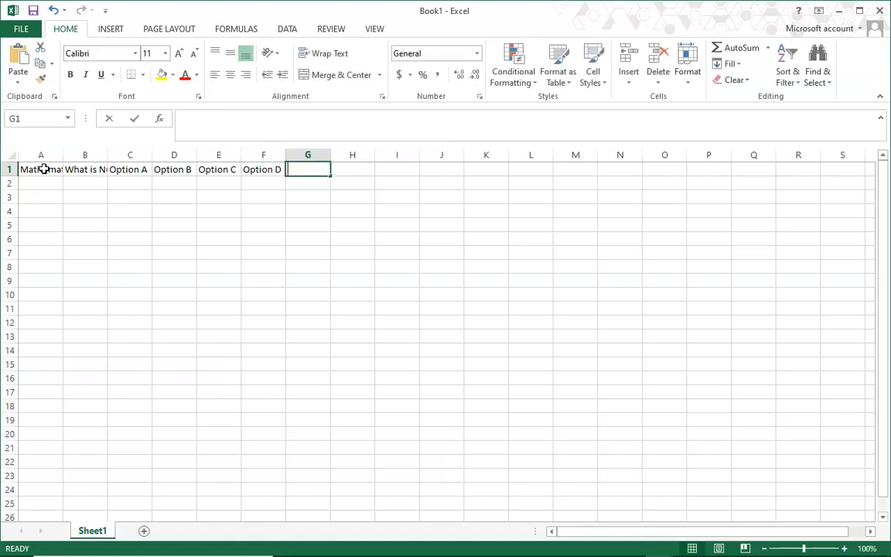
type("Option")
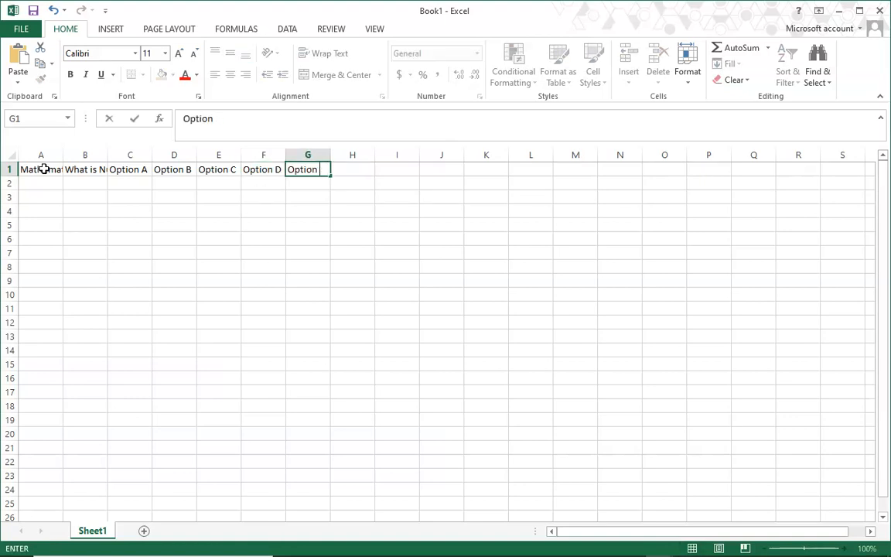
type(" E - Correct")
key("Tab")
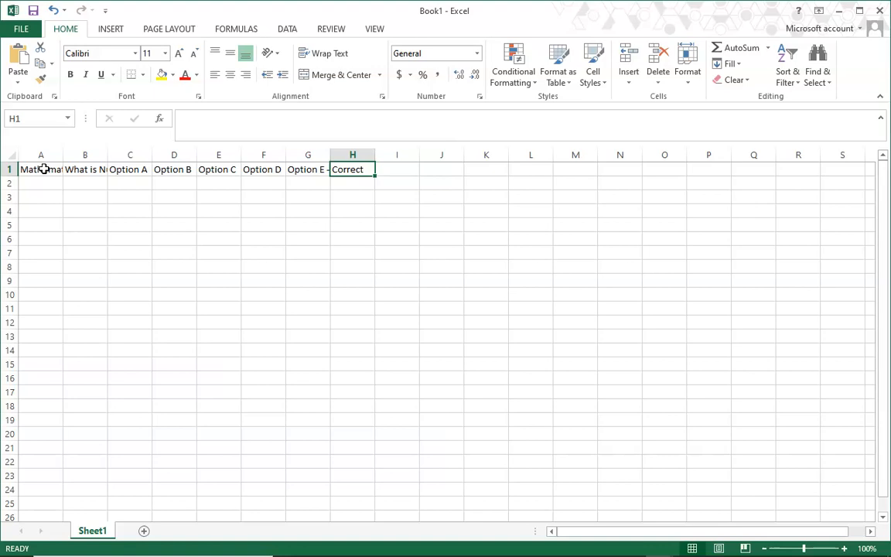
- Enter the correct option "E" in H1, "Explanation" in I1 and 3 in J1
type("E")
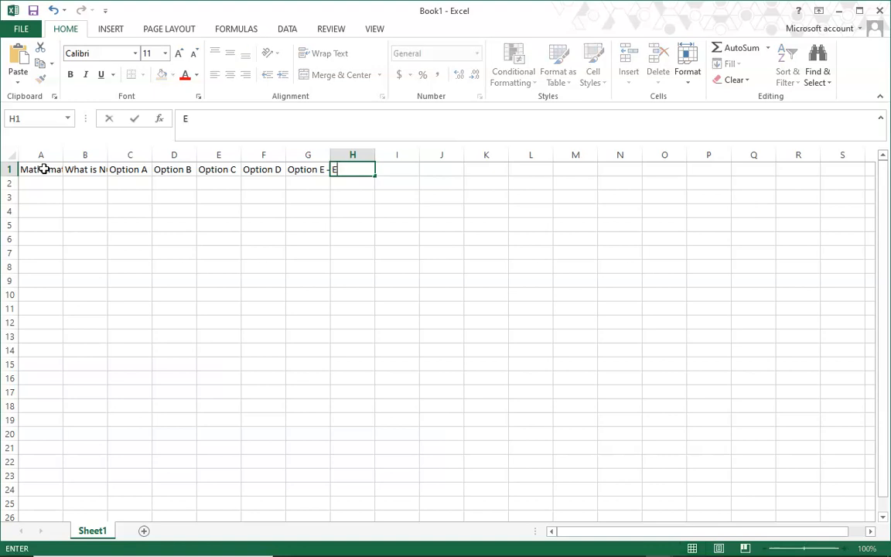
key("Tab")
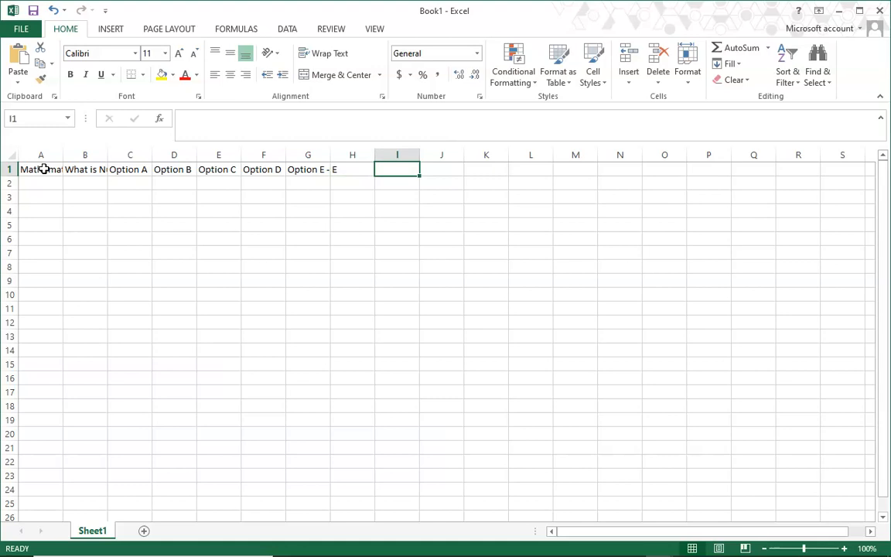
type("Explanation")
key("Tab")
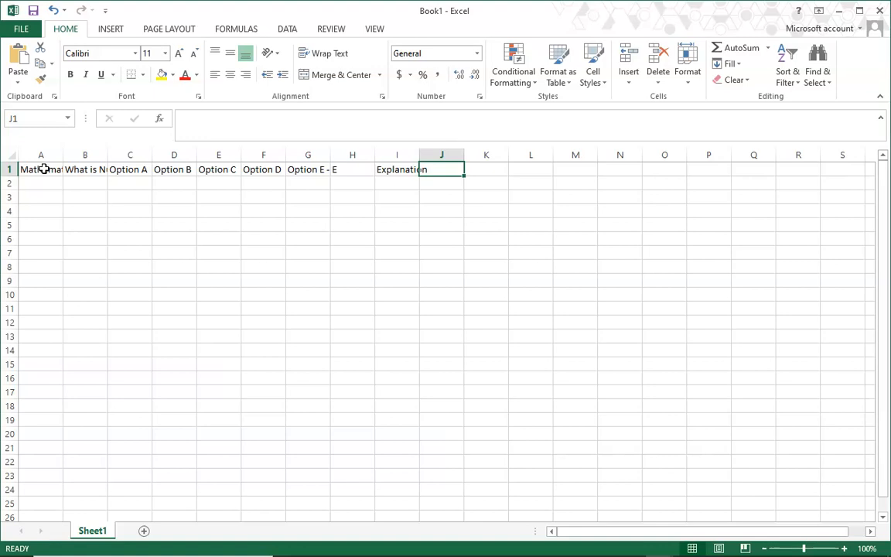
type("3")
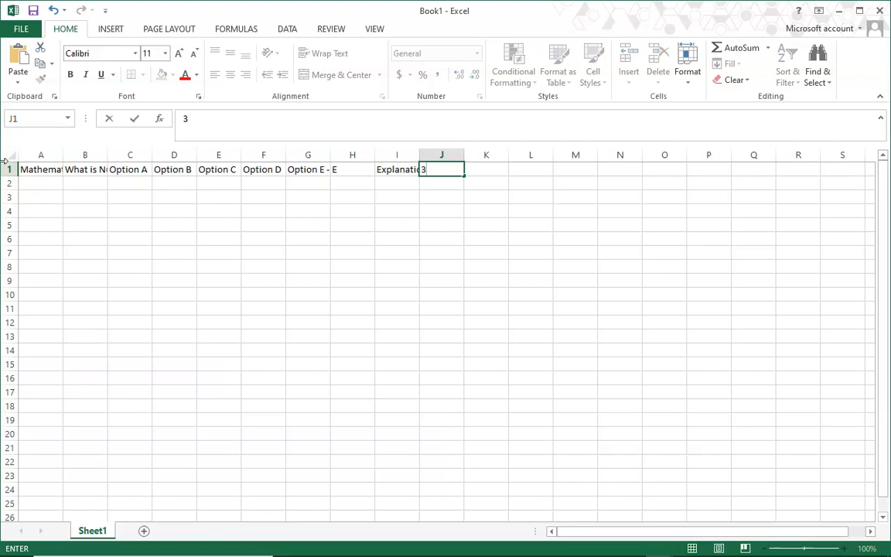
- Fill the subject "Mathematics" from A1 down to A10
left_click(48, 169)
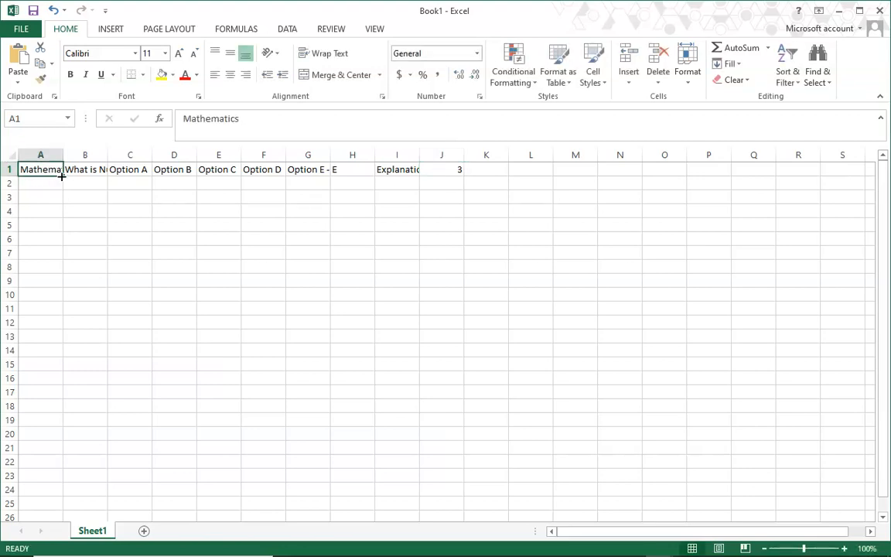
left_click_drag(61, 176, 53, 297)
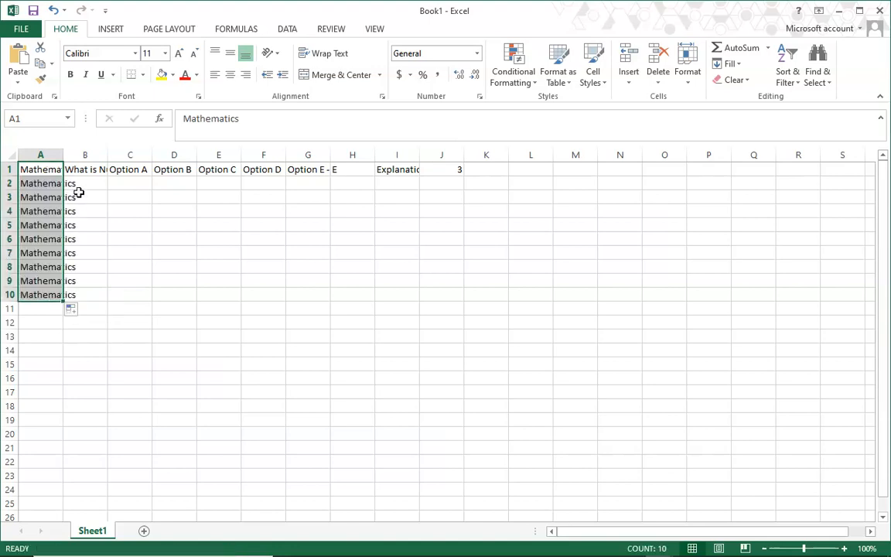
left_click(87, 170)
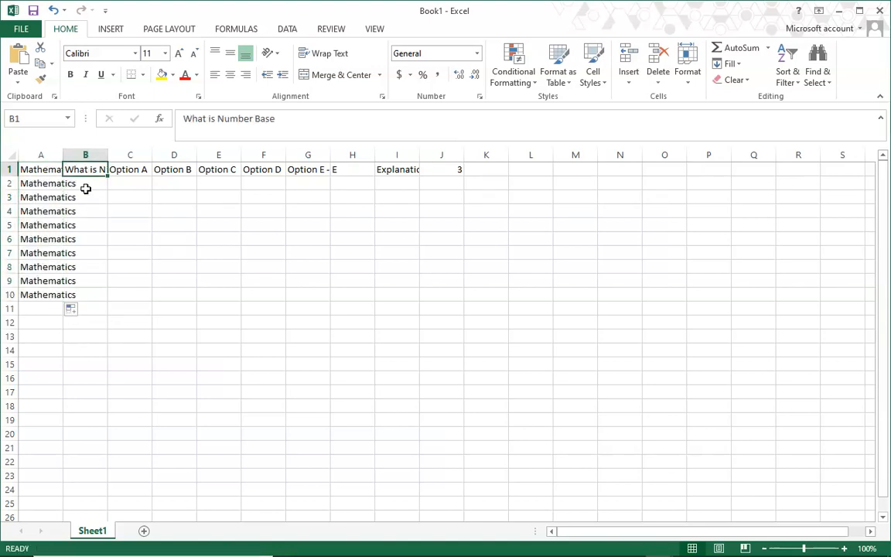
- Enter the question "What is this" in B2 with the answers "alkdj" in C2 and ";lakjd" in D2
left_click(86, 184)
type("What")
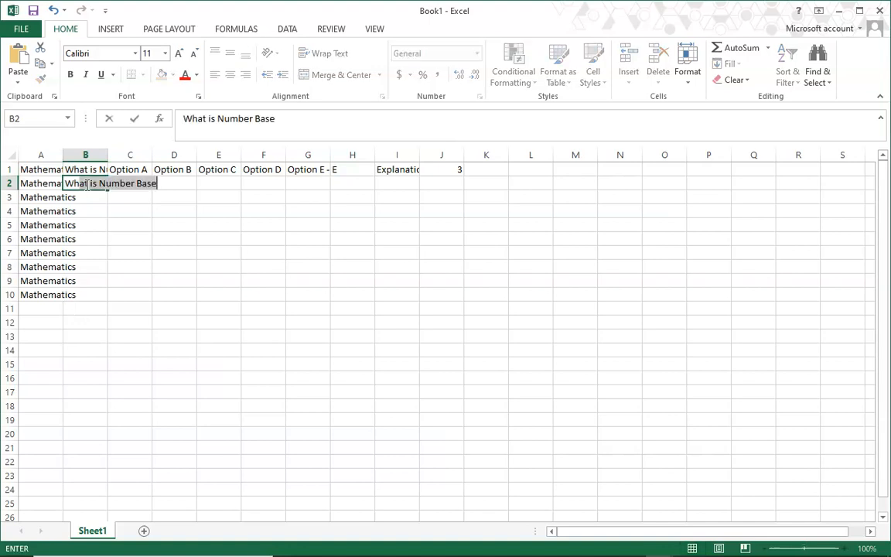
type(" is this")
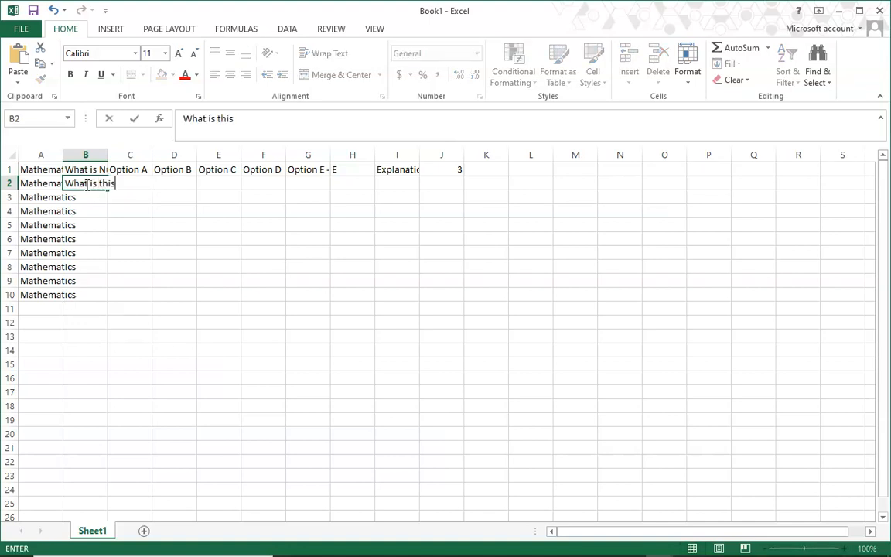
key("Tab")
type("alkdj")
key("Tab")
type(";lakjd")
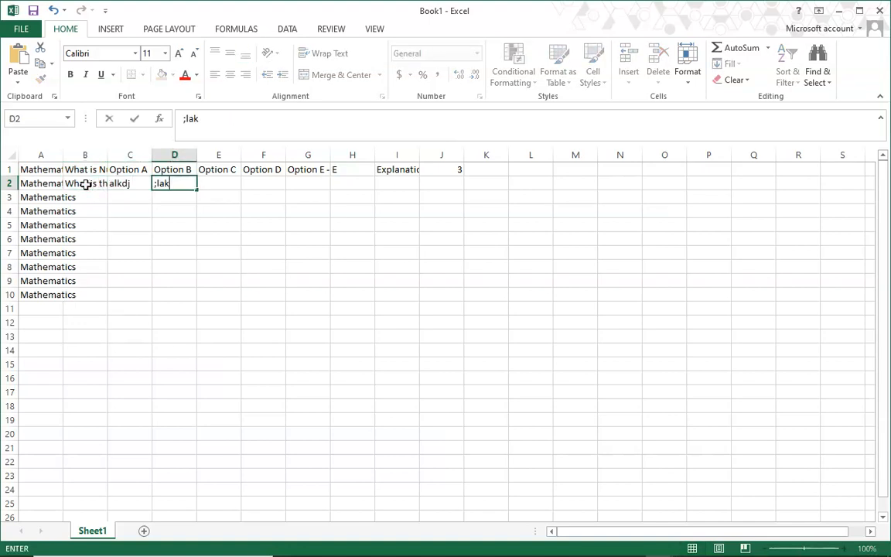
- Enter the remaining answers "k;lsaj" in E2, ";klaglkj" in F2 and "al;k" in G2
key("Tab")
type("k;lsaj")
key("Tab")
type(";klaglkj")
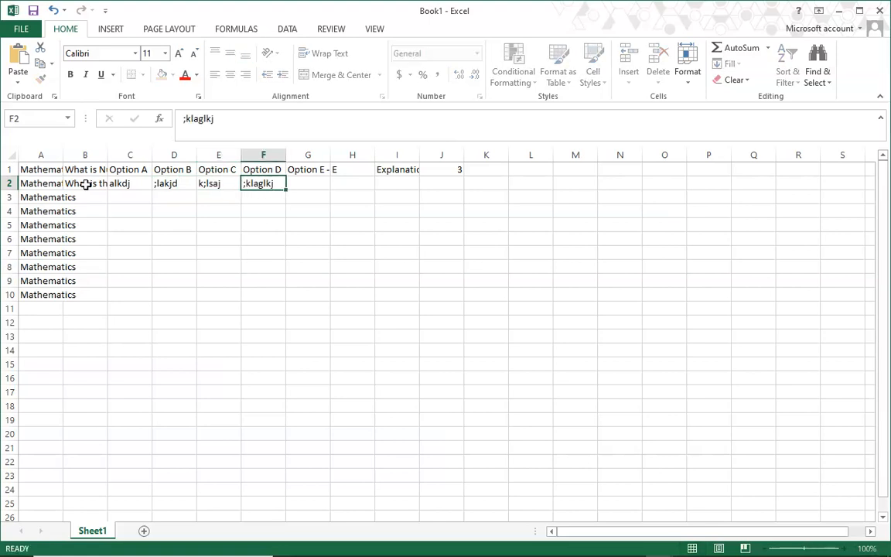
key("Tab")
type("al;k")
key("Tab")
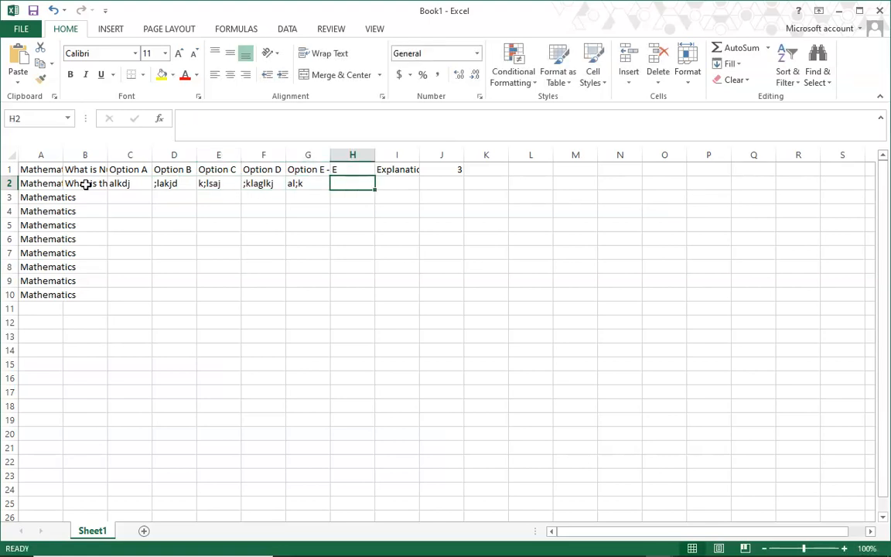
- Enter the correct option "C" in H2 and fill C2:H2 down to row 10
type("C")
key("Tab")
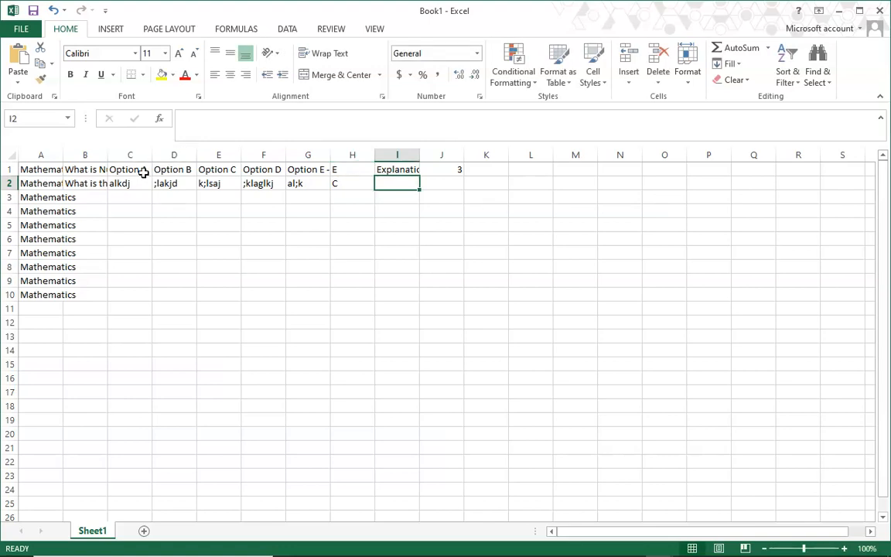
left_click(121, 181)
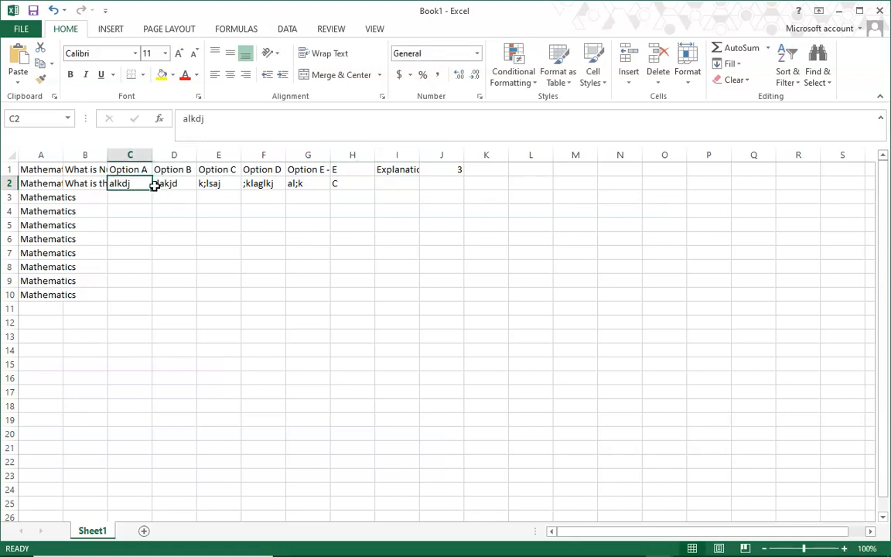
left_click_drag(140, 182, 378, 308)
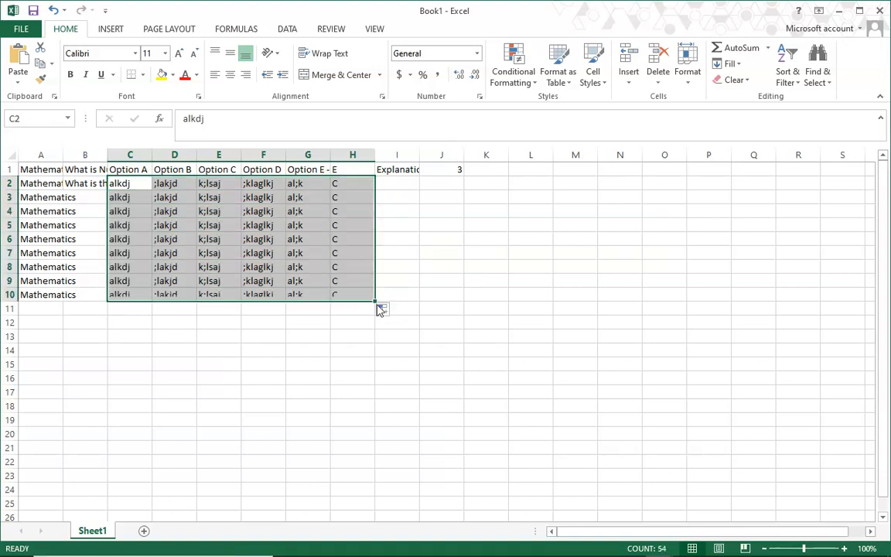
- Enter the placeholder questions "Ahajkdah" in B3 and "a;ljkda" in B4, and set C4 to "q"
left_click(86, 197)
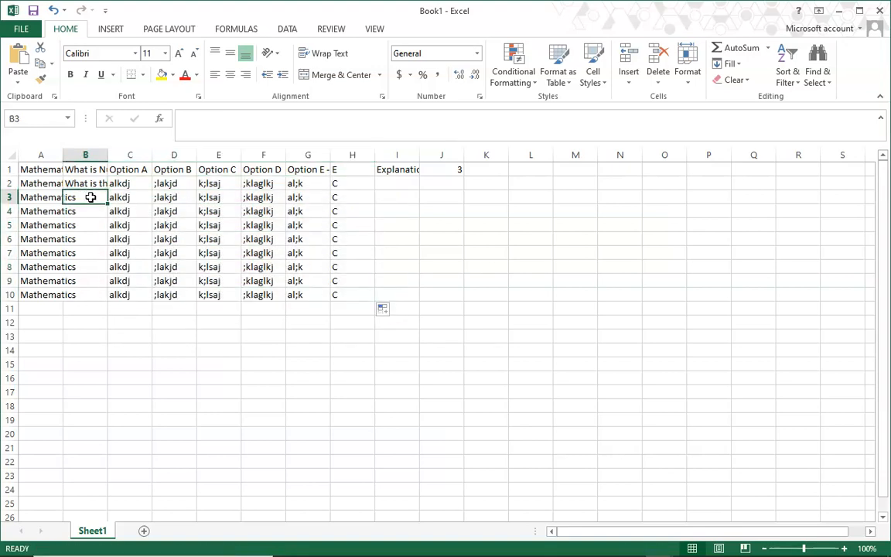
type("Ahajkdah")
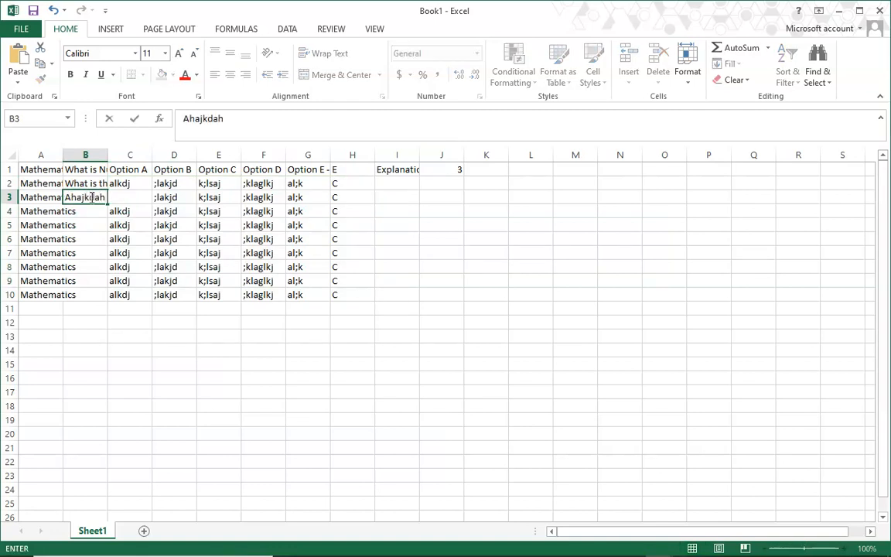
key("Tab")
left_click(85, 215)
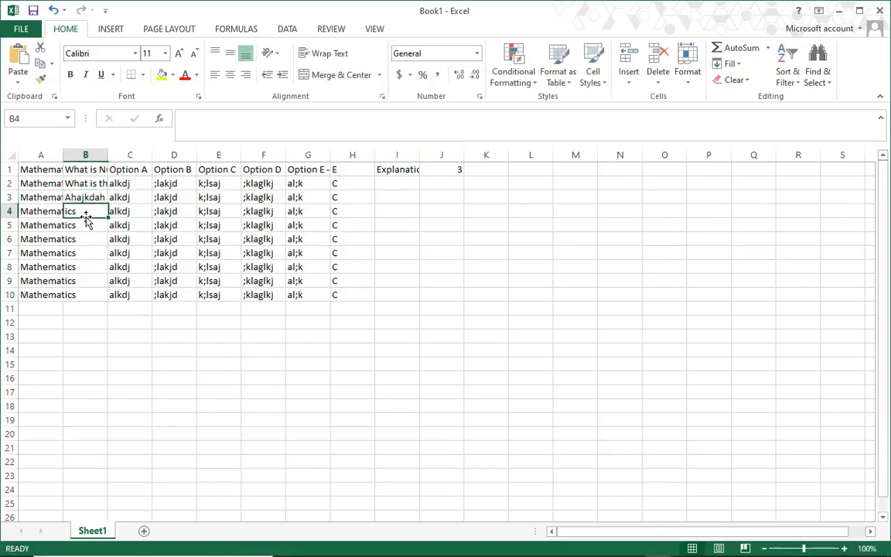
type("a;ljkda")
key("Tab")
type("q")
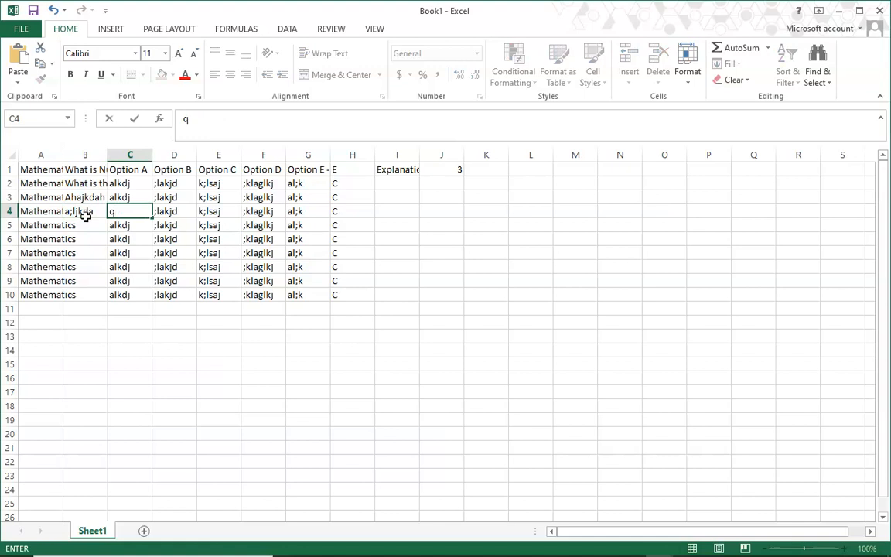
- Enter the placeholder questions "jkajdkajh", "addad", "adasdfda", "dadfad", "dafdf" and "adfdf" in B5 through B10
left_click(85, 223)
type("jkajdkajh")
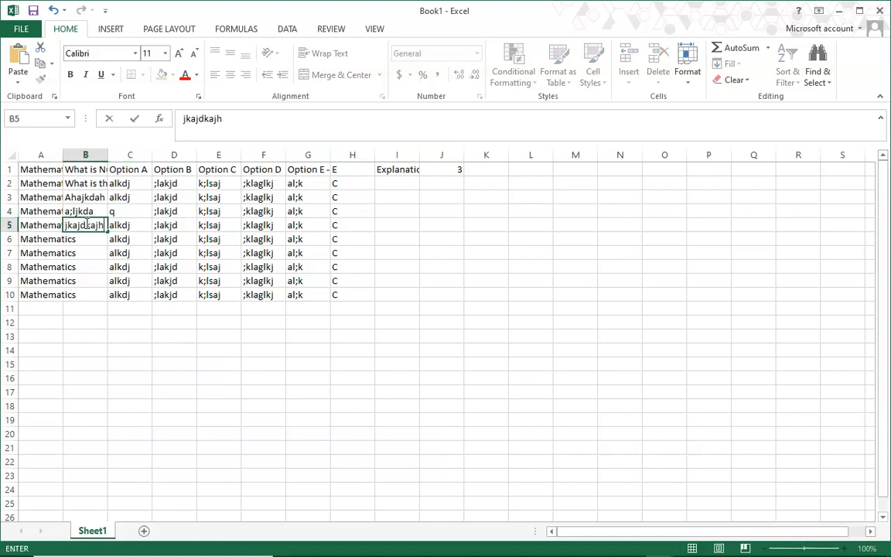
key("Return")
type("addad")
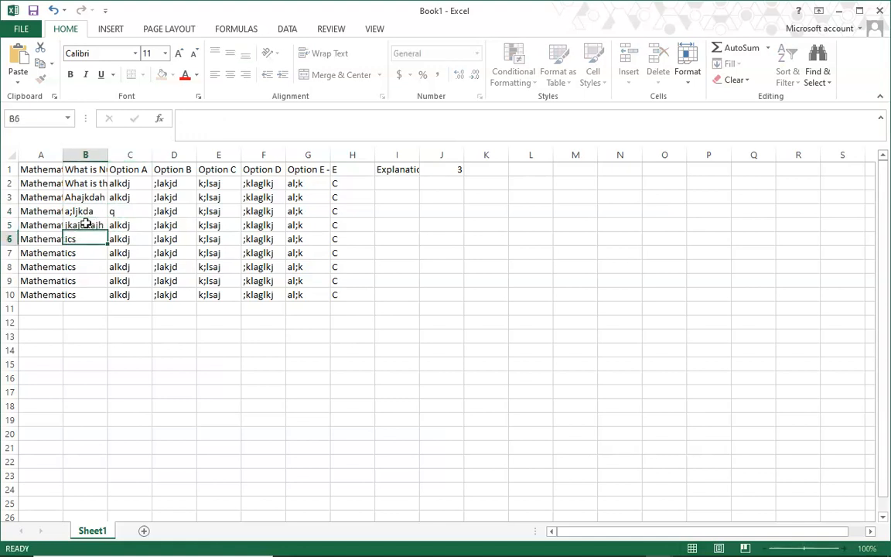
key("Return")
type("adasdfda")
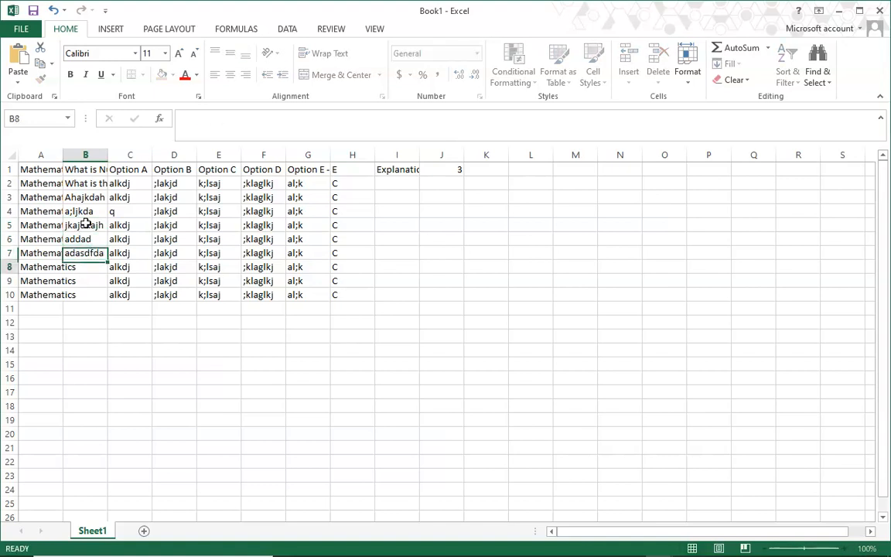
key("Return")
type("dadfad")
key("Return")
type("dadfadfdf")
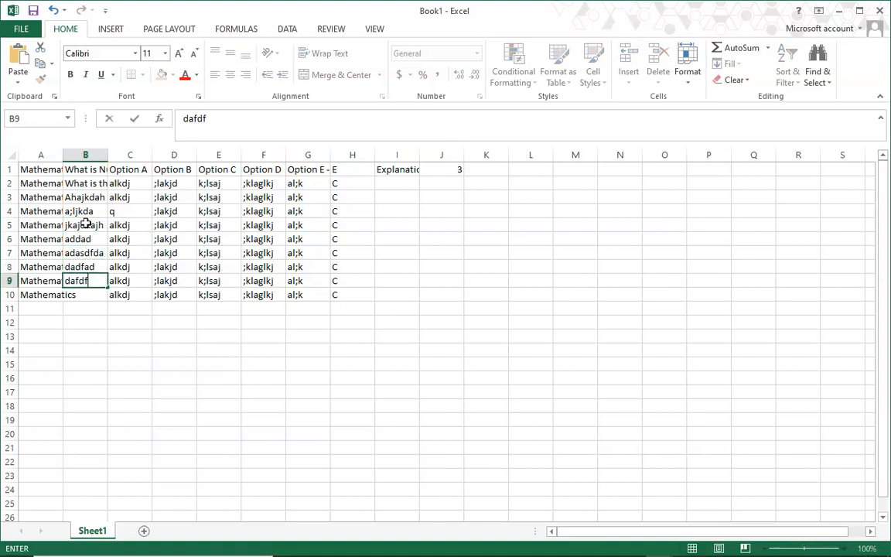
key("Return")
type("adfdf")
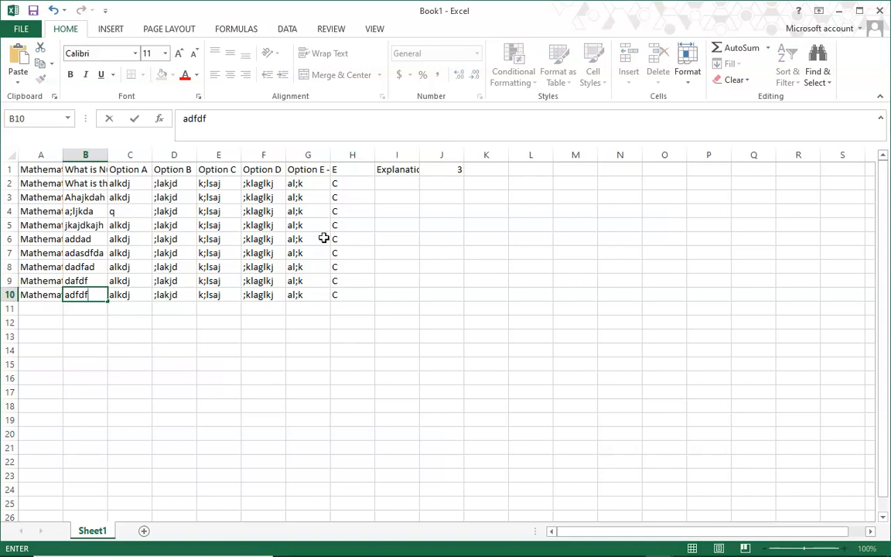
- Fill "Explanation" from I1 and the value 3 from J1 down to row 10
left_click(413, 170)
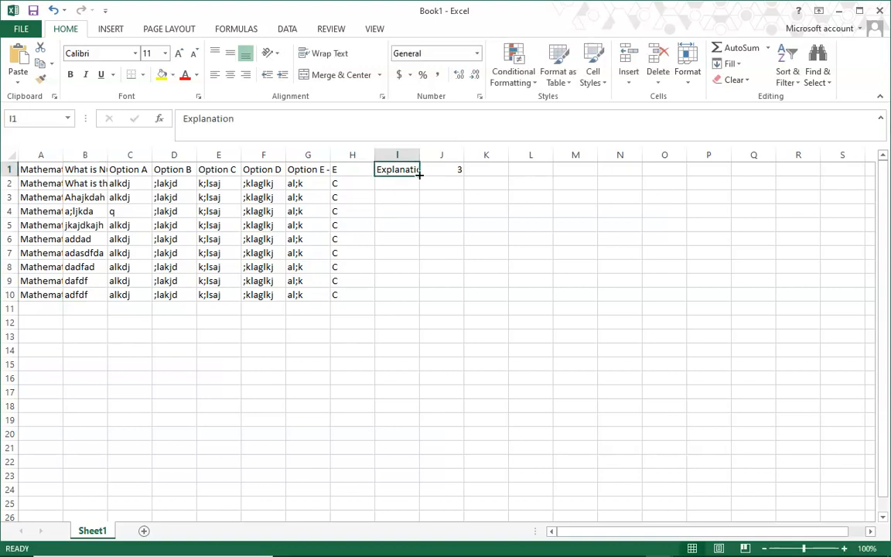
left_click_drag(418, 177, 416, 300)
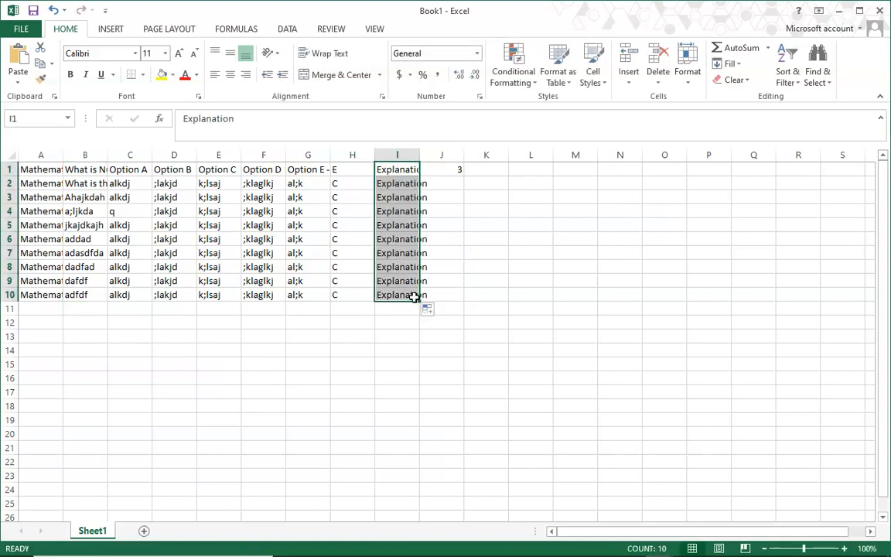
left_click(451, 172)
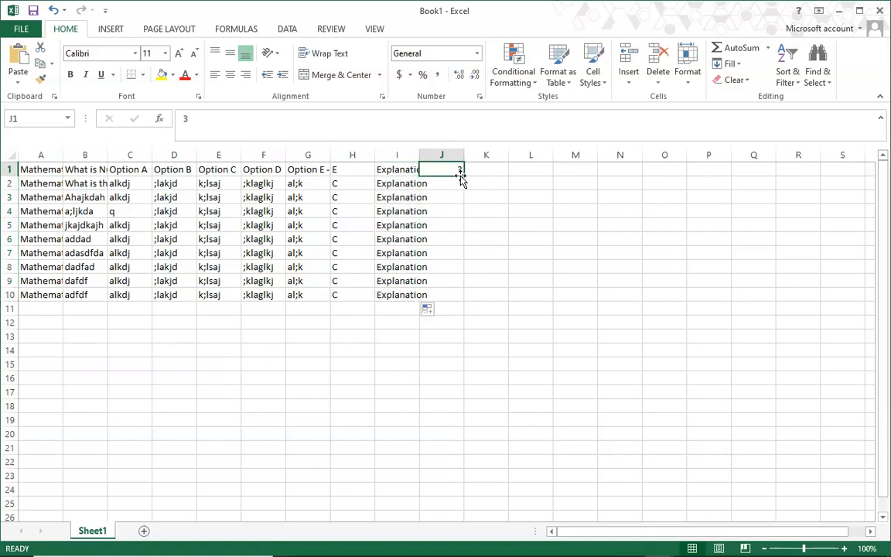
left_click_drag(464, 177, 455, 297)
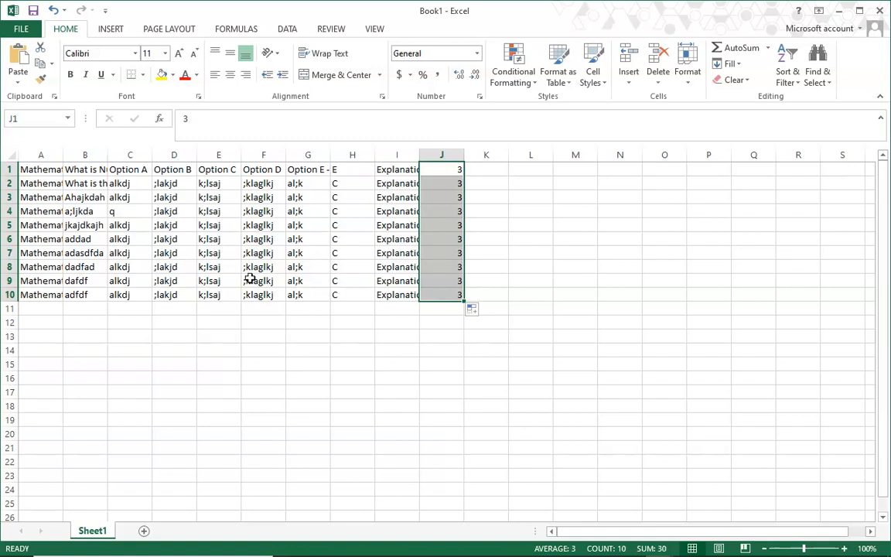
- Save the workbook on the computer as "Test" in the Femzyonlinecollege.com folder
key("ctrl+s")
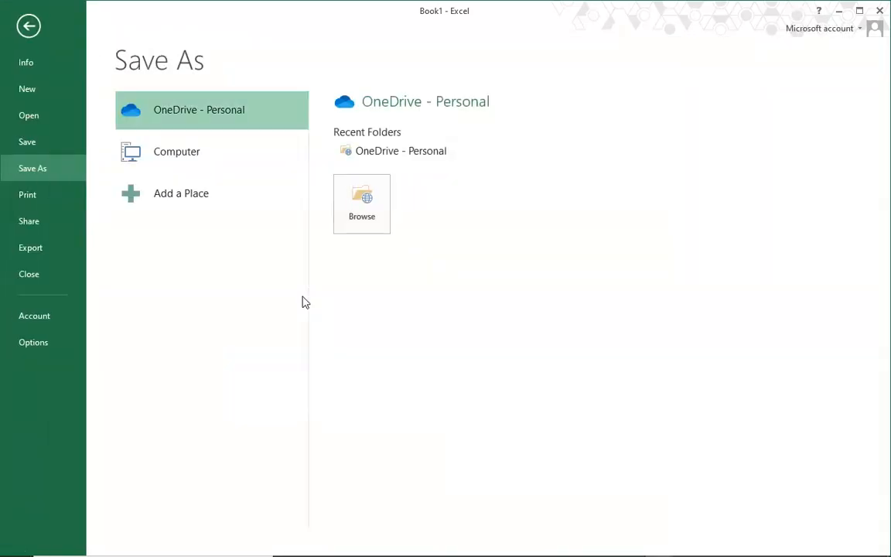
left_click(221, 162)
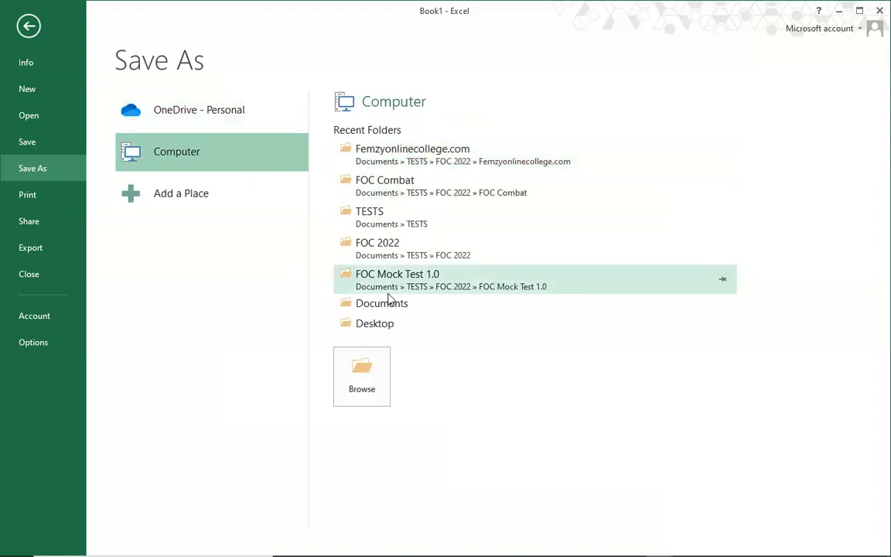
type("Tea")
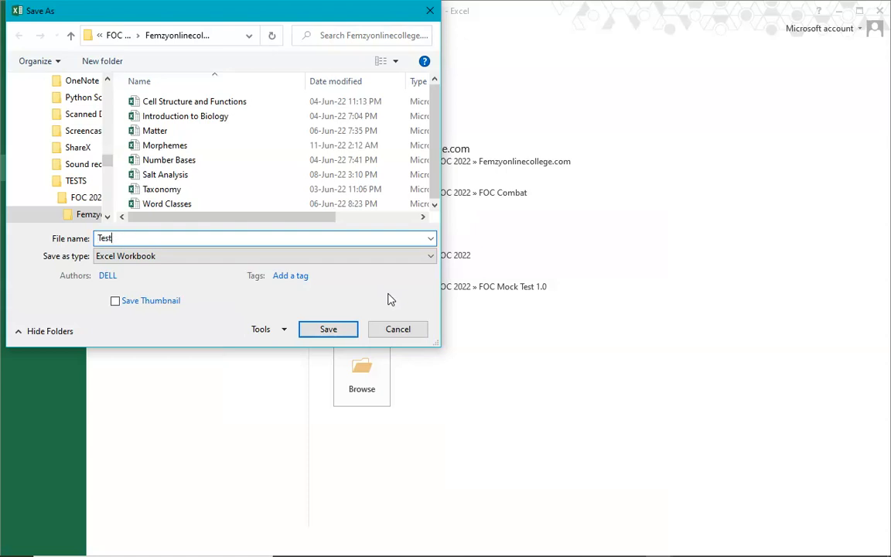
left_click(340, 333)
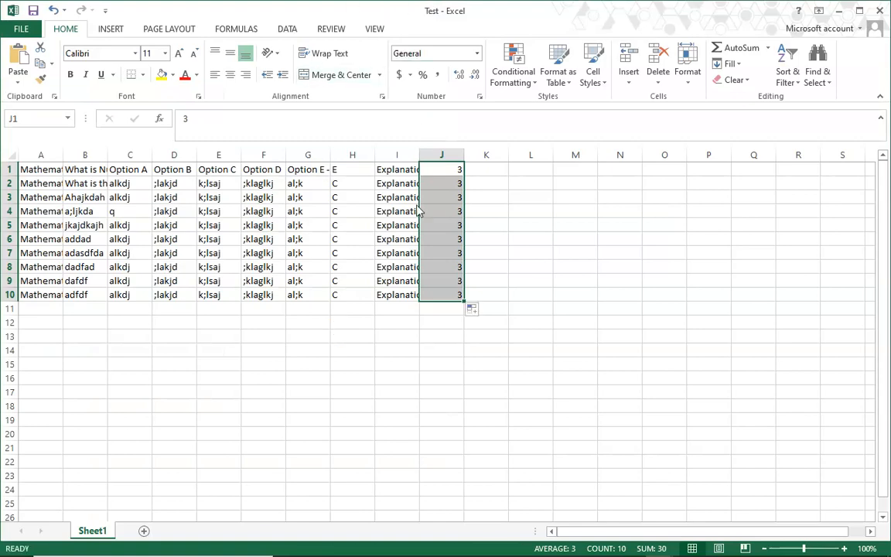
- Switch to the Femzy Online College page in Chrome, choose Test.xlsx as the question file and upload it
left_click(417, 244)
key("alt+Tab")
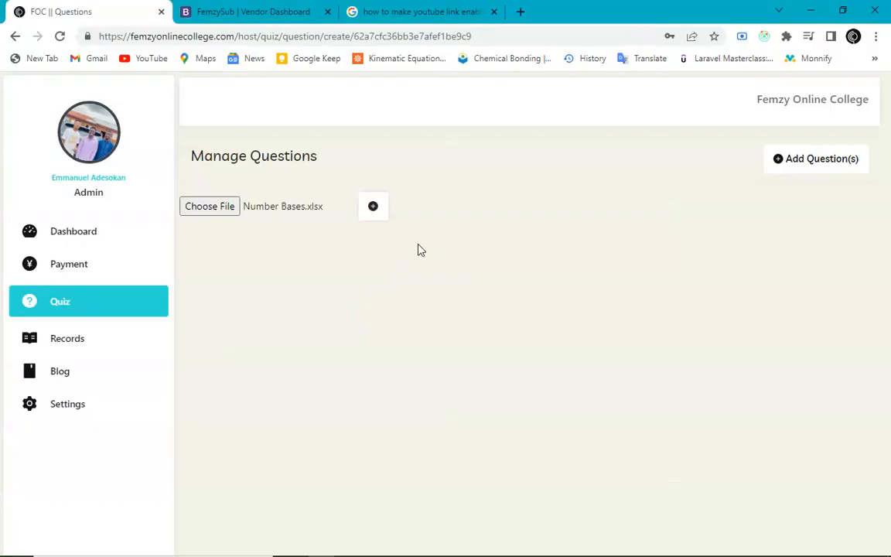
left_click(203, 208)
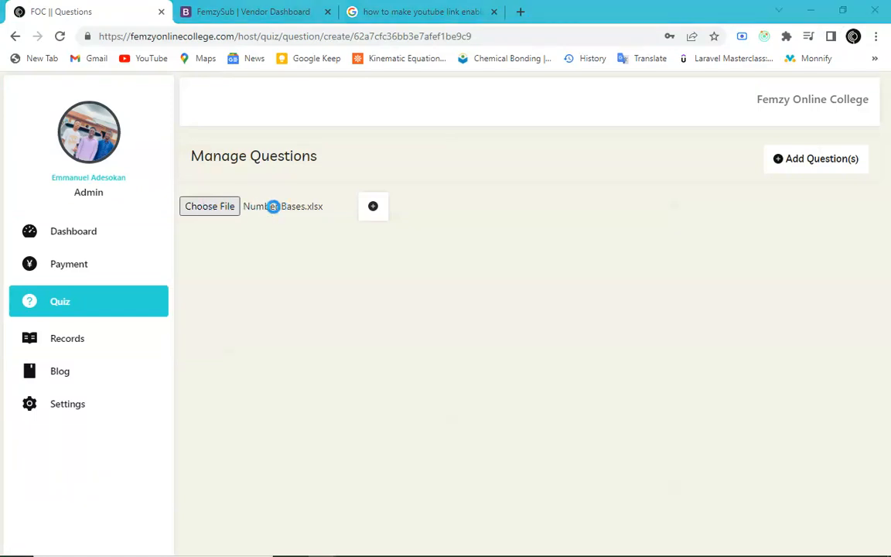
left_click(261, 205)
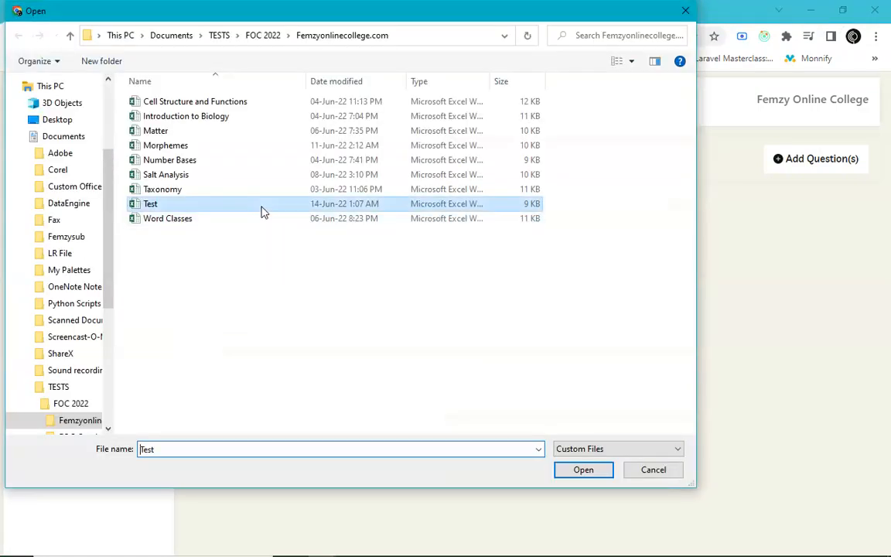
double_click(262, 205)
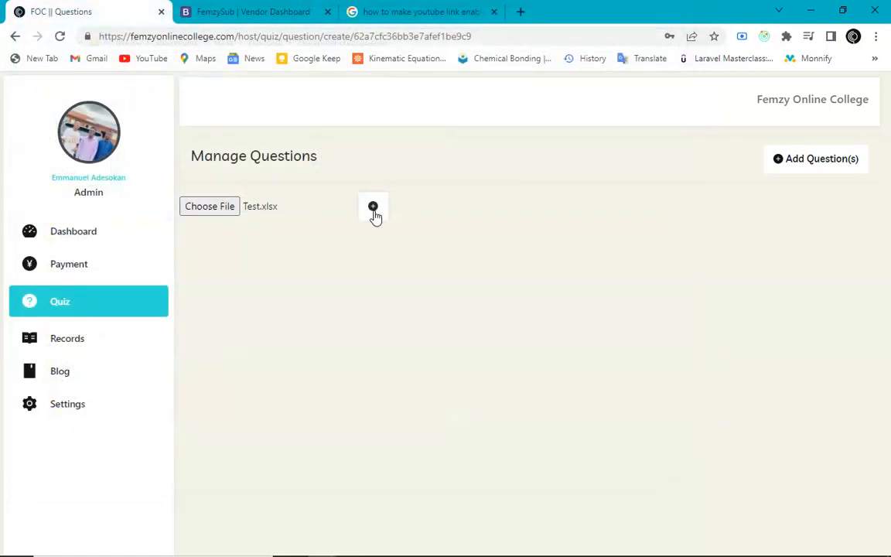
left_click(374, 211)
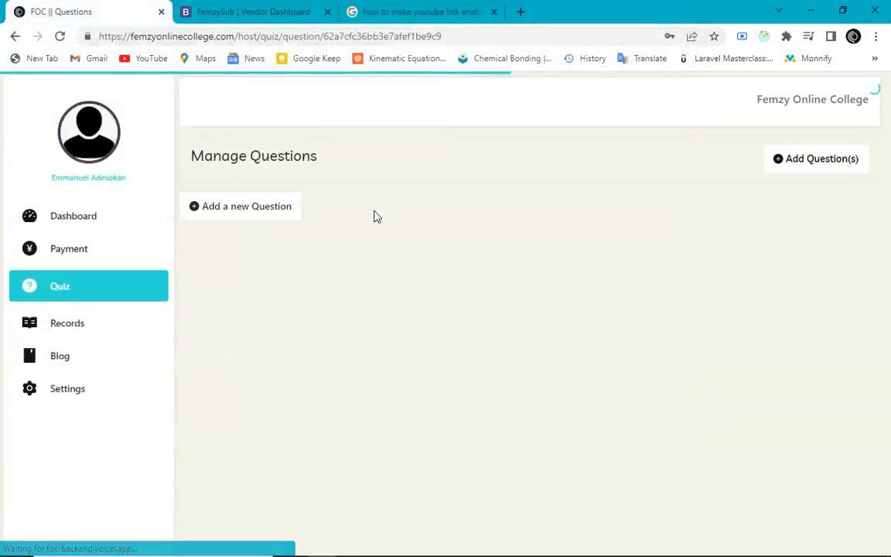
- Look through the quiz's question list to check the questions, options and explanations imported from the file
scroll(397, 396, "down", 3)
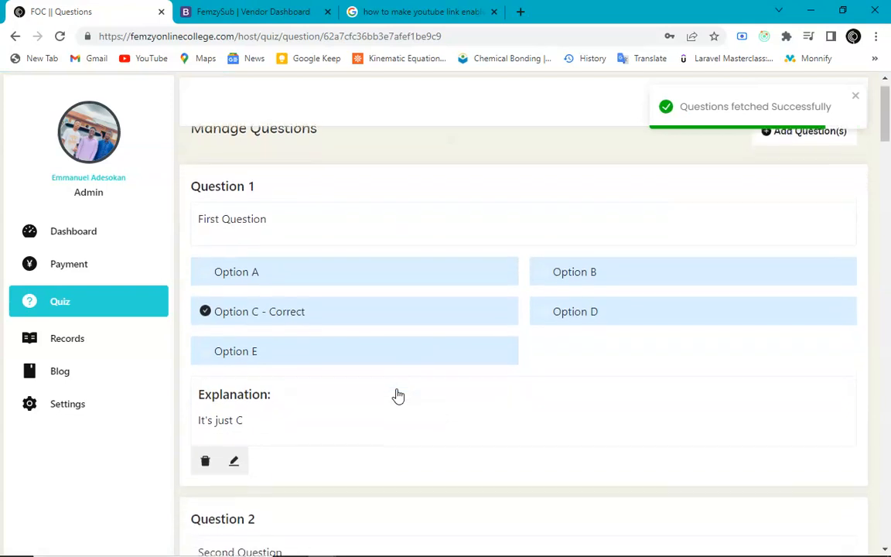
scroll(397, 396, "down", 5)
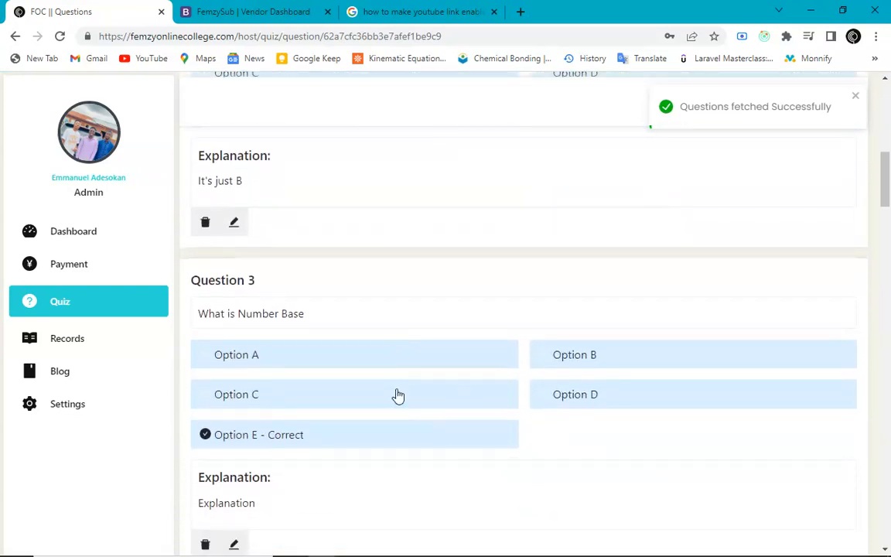
scroll(397, 396, "up", 8)
scroll(398, 396, "down", 3)
scroll(397, 396, "down", 7)
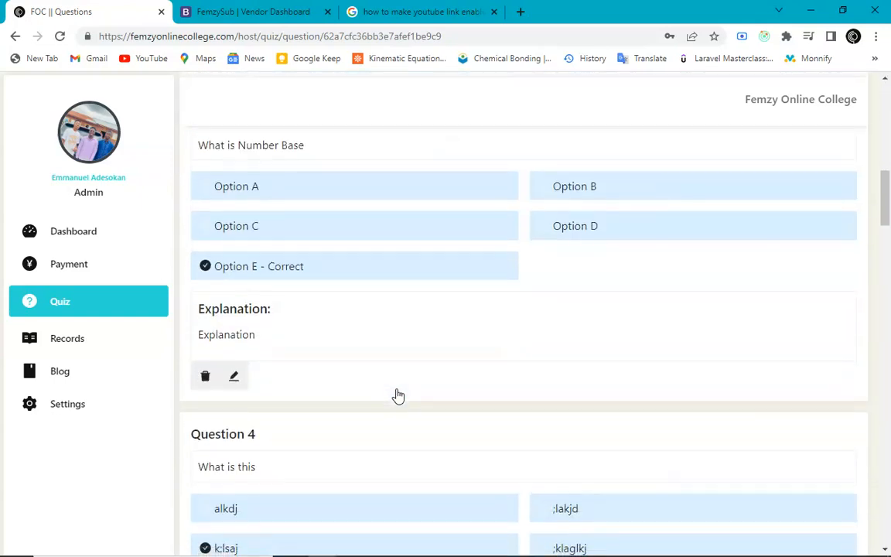
scroll(398, 396, "up", 3)
scroll(397, 396, "down", 1)
scroll(397, 396, "down", 2)
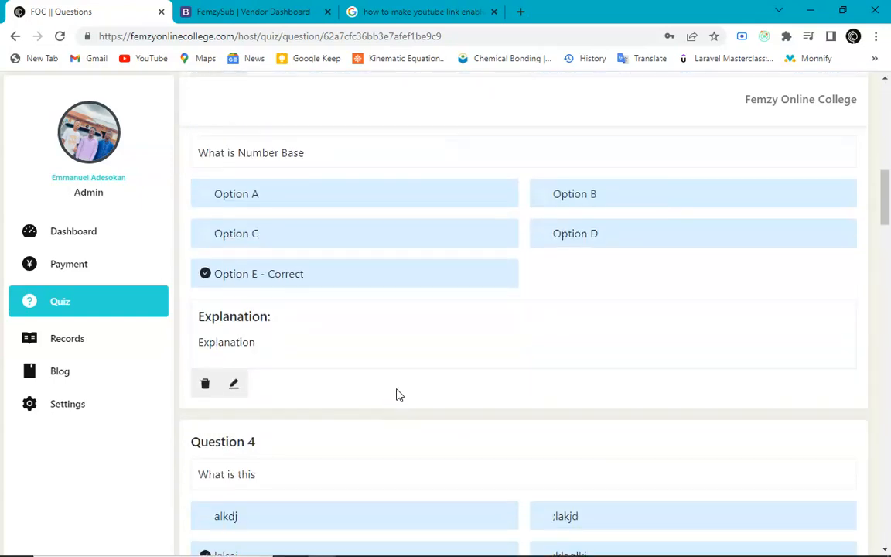
scroll(398, 395, "up", 1)
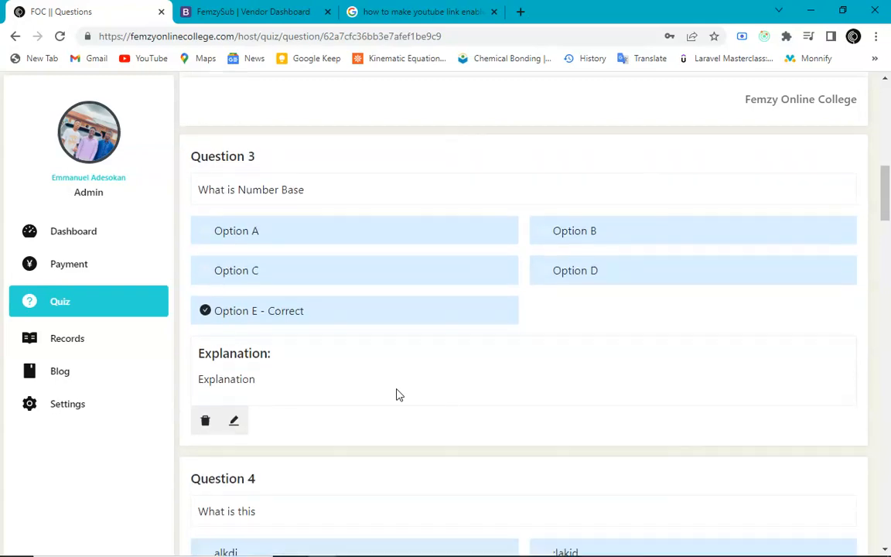
- Look through the remaining imported questions down to the last one, checking their options, correct answers and explanations
scroll(398, 395, "down", 2)
scroll(397, 394, "down", 4)
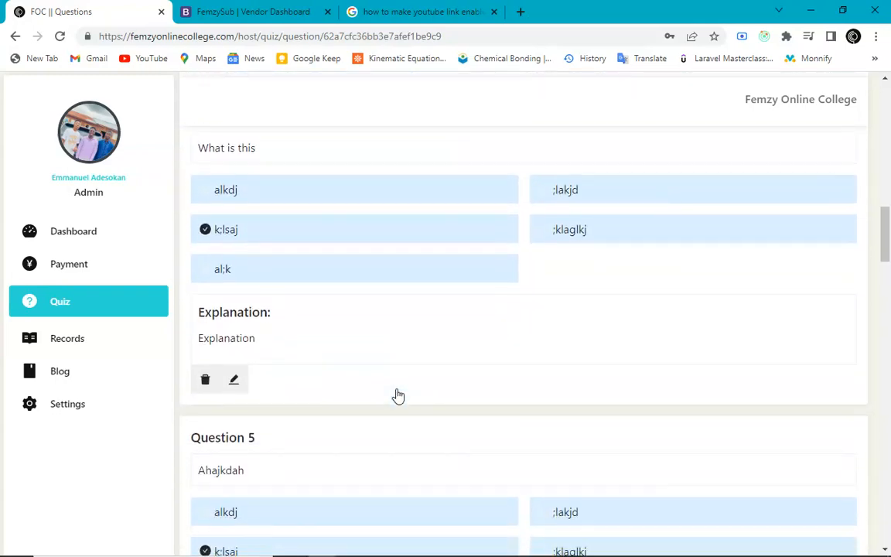
scroll(398, 396, "down", 20)
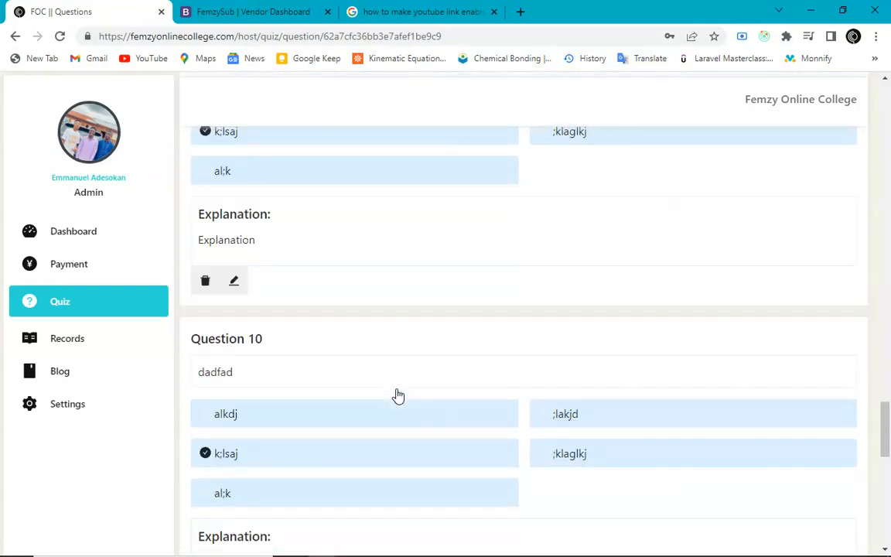
scroll(397, 395, "up", 1)
scroll(397, 395, "down", 1)
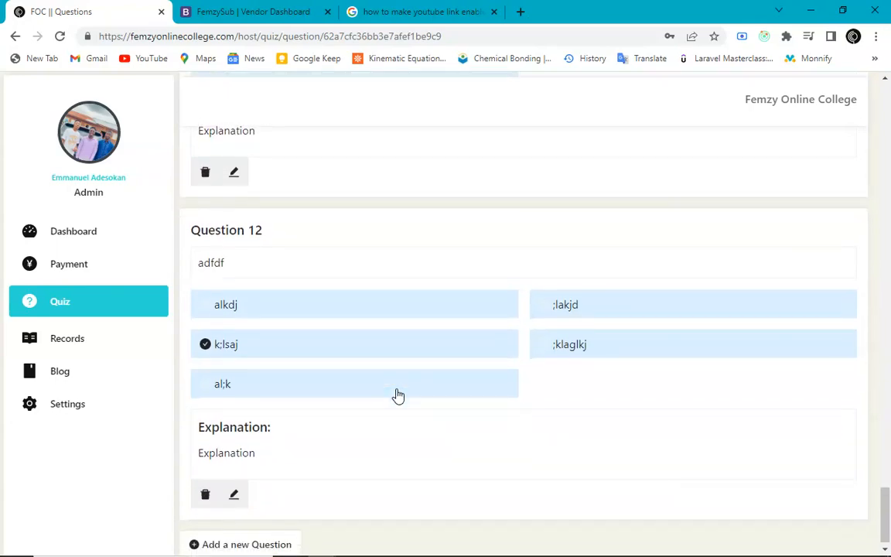
scroll(398, 395, "up", 4)
scroll(397, 395, "down", 3)
scroll(398, 396, "down", 1)
scroll(397, 395, "up", 15)
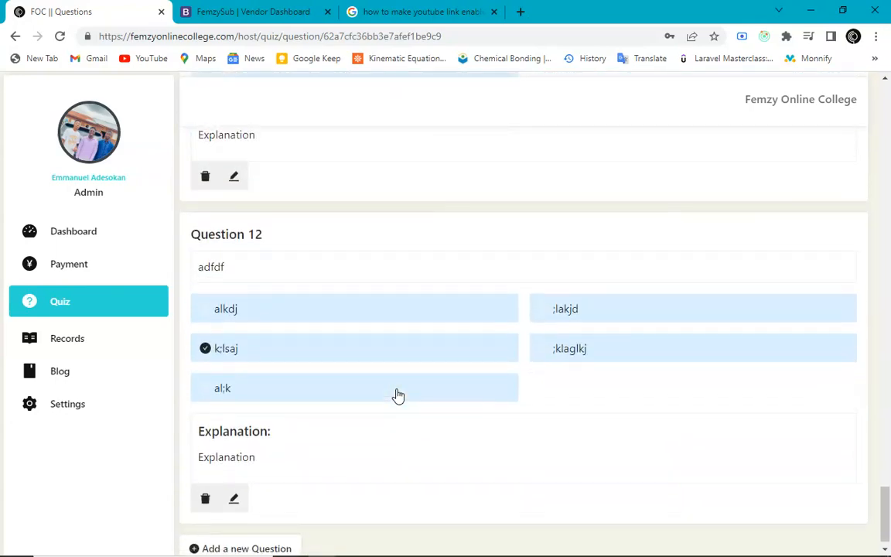
scroll(398, 396, "up", 20)
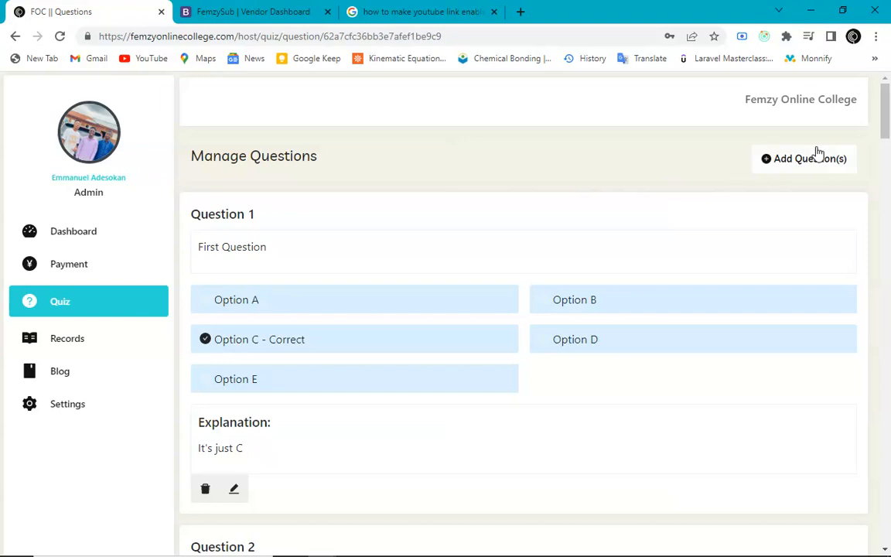
- Delete all the questions of the quiz one after another, always removing Question 1
left_click(204, 490)
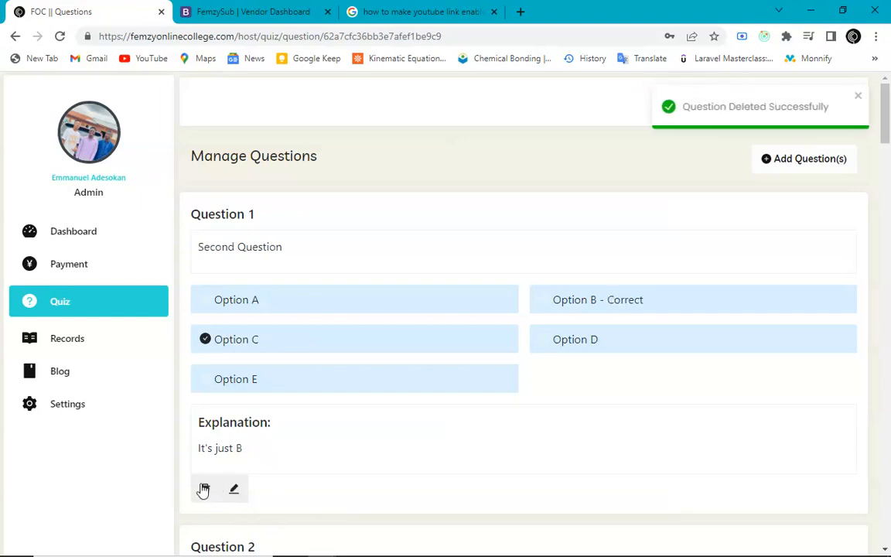
left_click(203, 489)
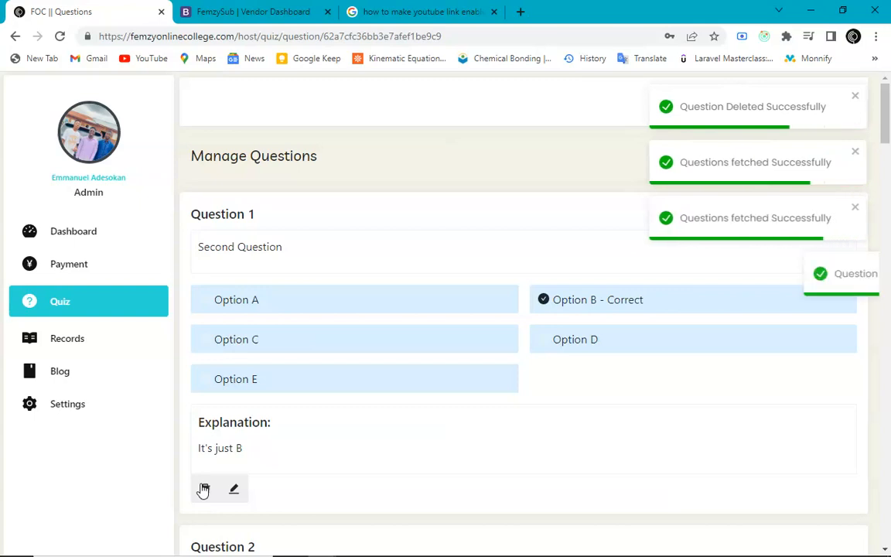
left_click(203, 490)
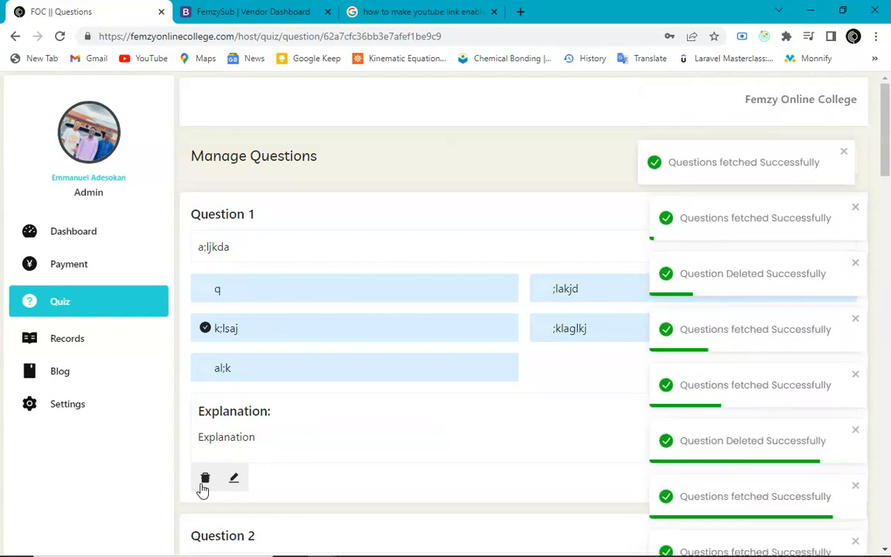
left_click(203, 490)
left_click(203, 490)
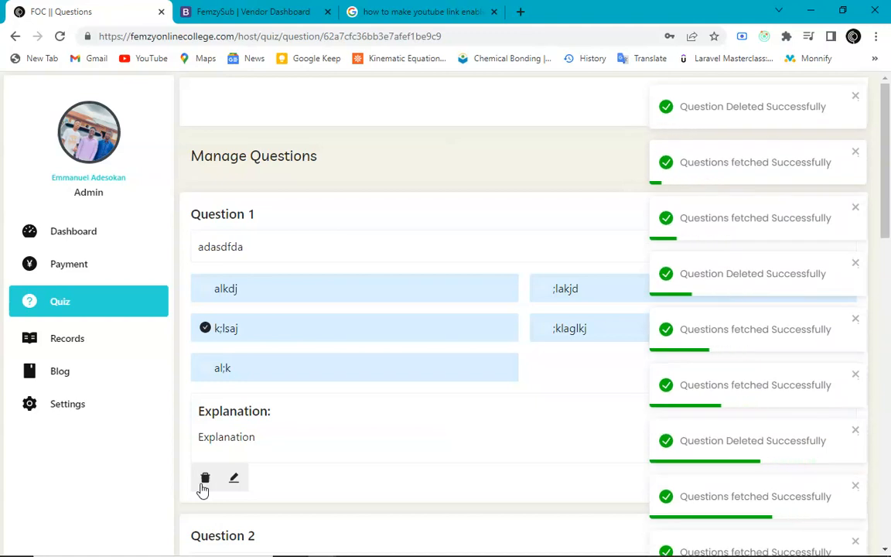
left_click(203, 486)
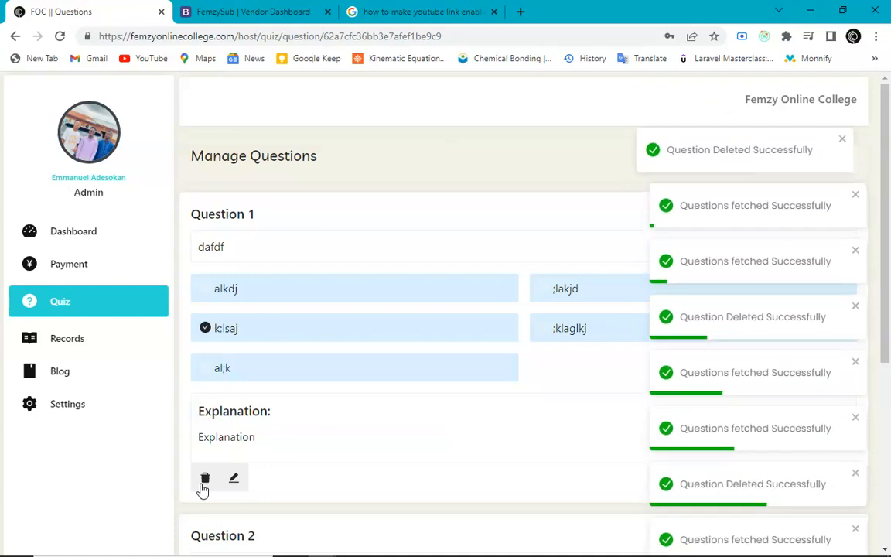
left_click(204, 486)
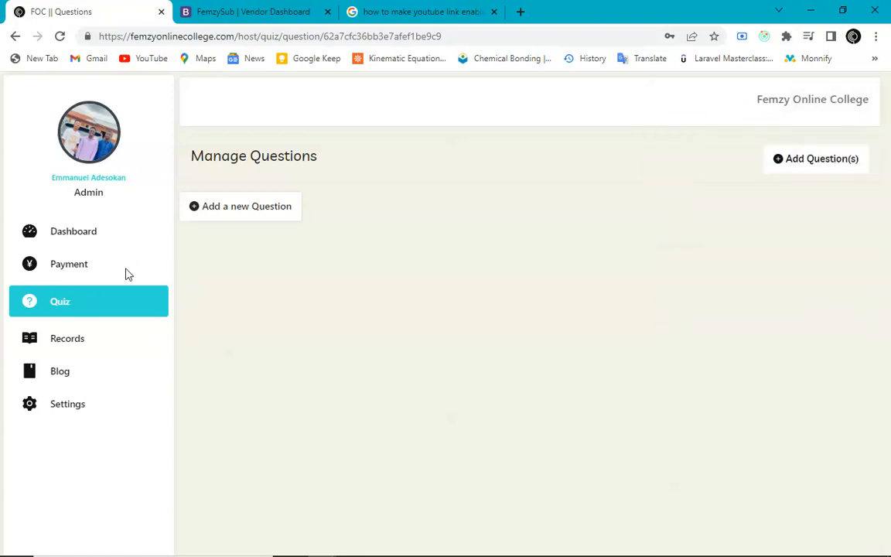
- Go to adding questions from a file, choose Taxonomy.xlsx as the question file and upload it
left_click(238, 207)
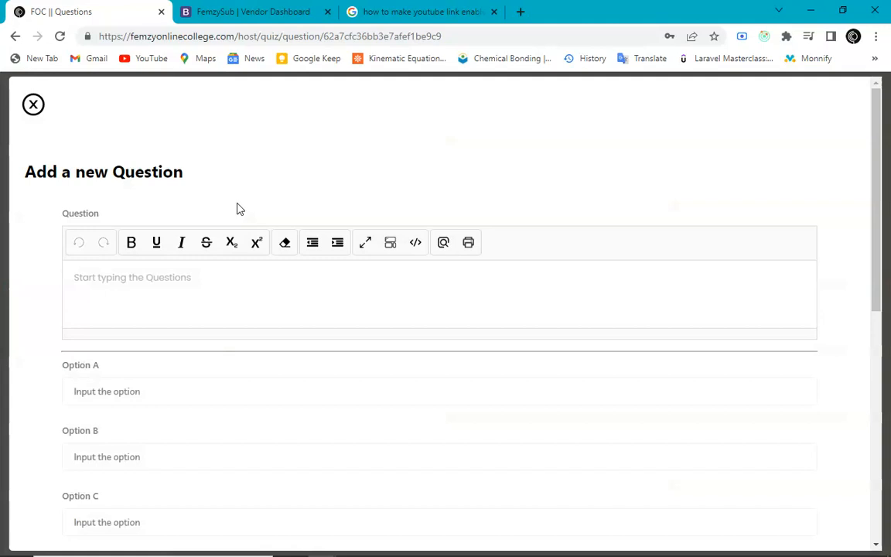
left_click(33, 104)
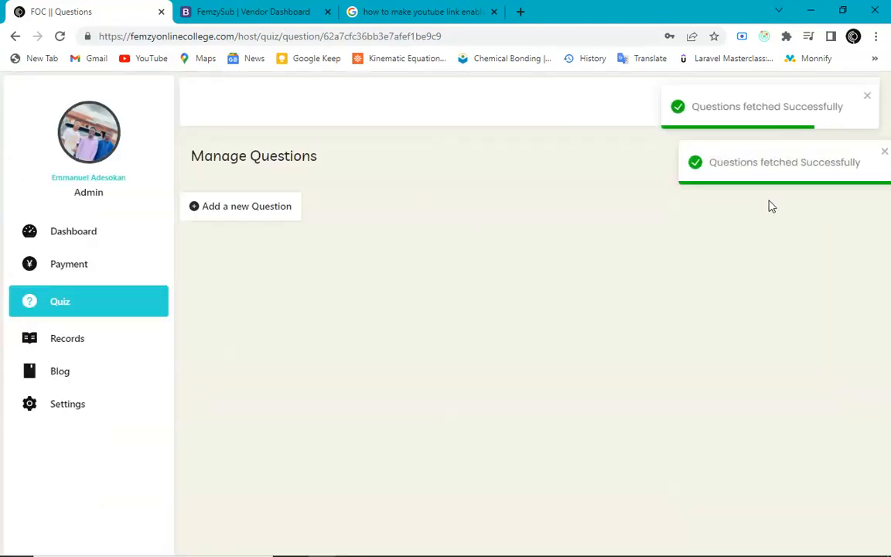
left_click(835, 161)
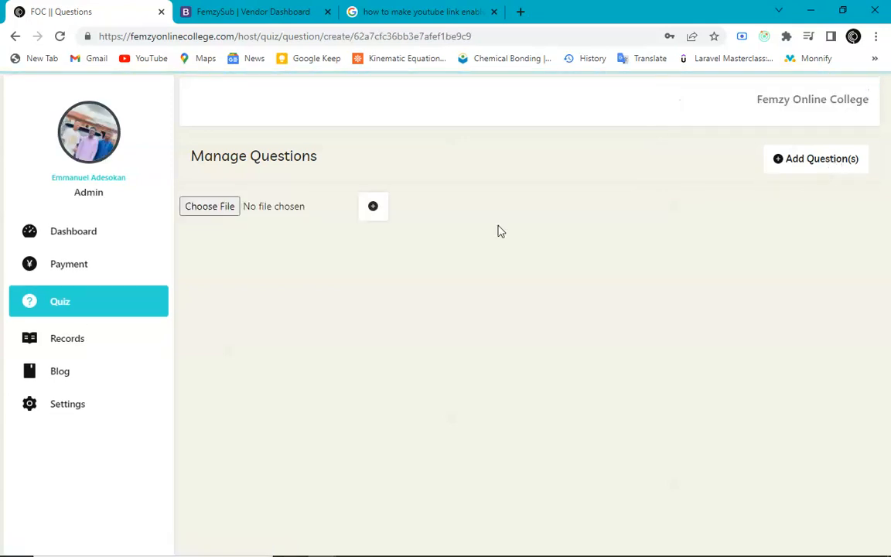
left_click(209, 206)
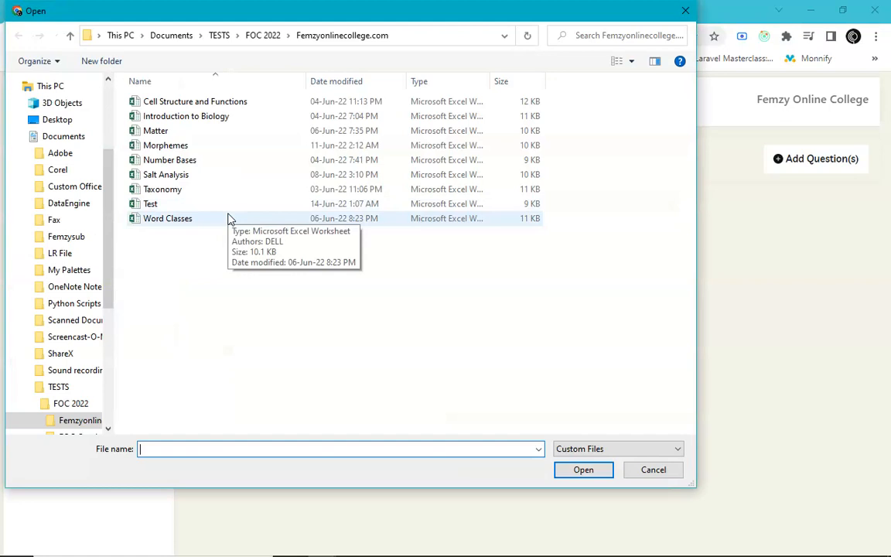
left_click(222, 199)
double_click(222, 199)
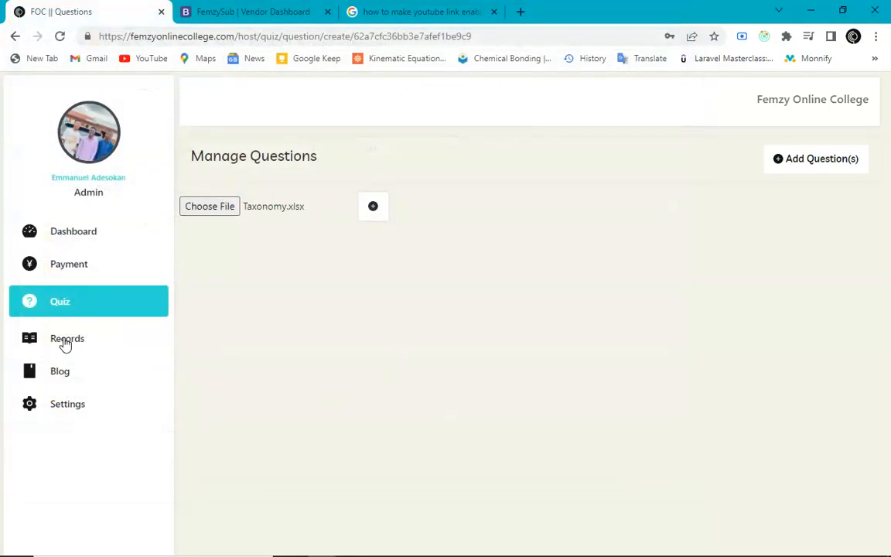
- Examine the questions imported from Taxonomy.xlsx, checking their question texts, options, correct answers and explanations
scroll(294, 351, "down", 2)
scroll(293, 350, "up", 3)
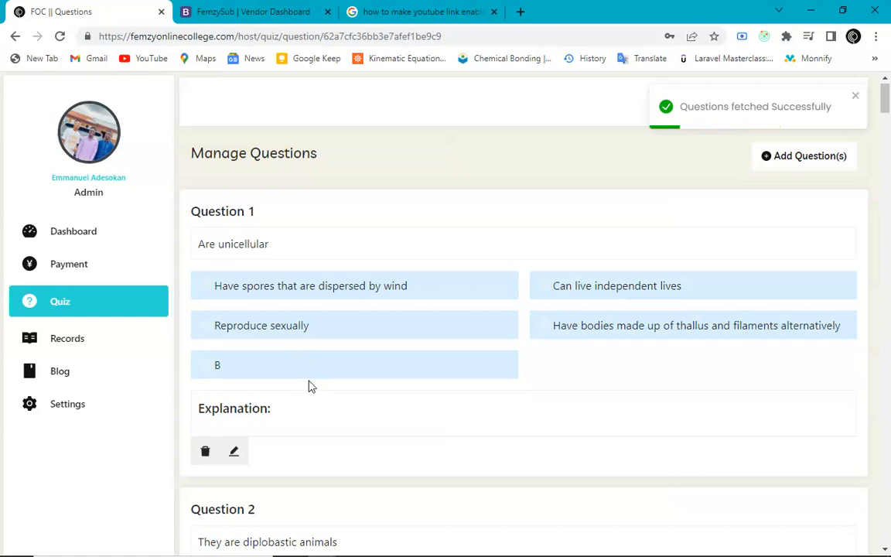
scroll(309, 384, "down", 1)
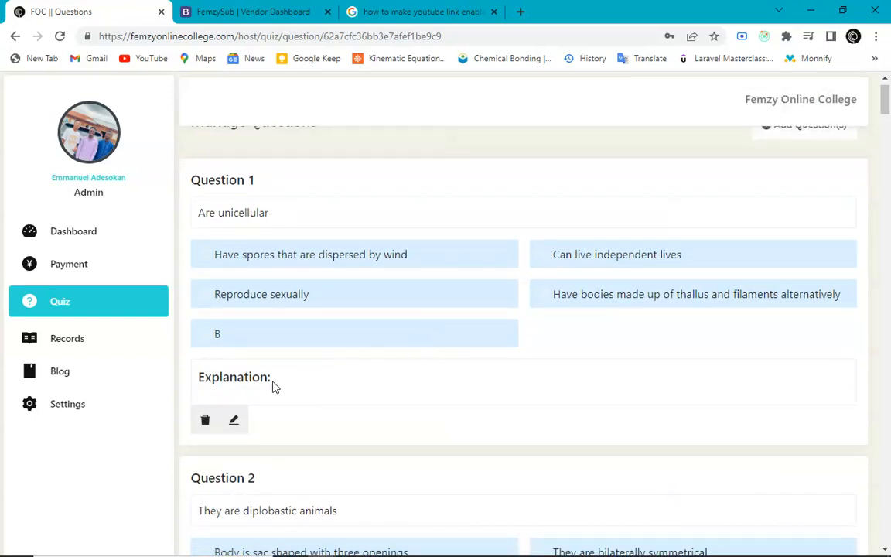
scroll(274, 386, "up", 1)
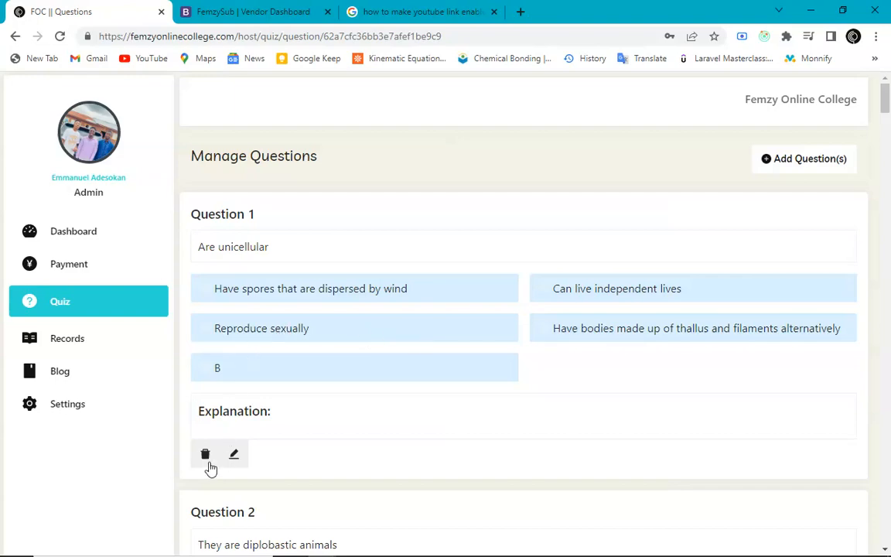
scroll(416, 235, "down", 15)
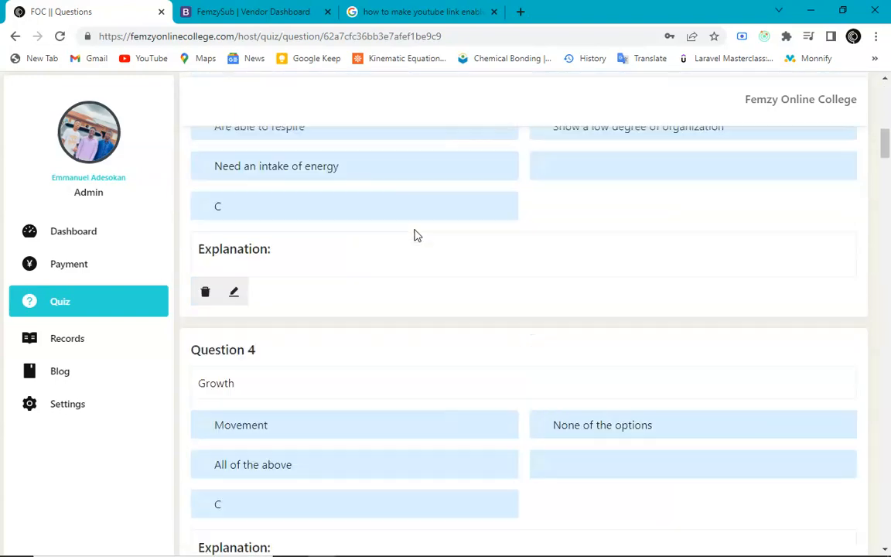
scroll(416, 236, "up", 13)
scroll(416, 235, "up", 3)
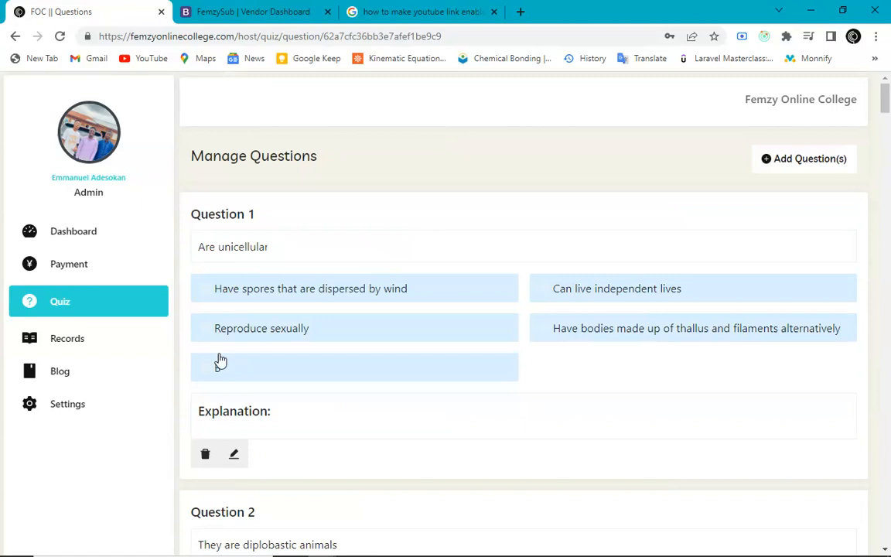
mouse_move(603, 553)
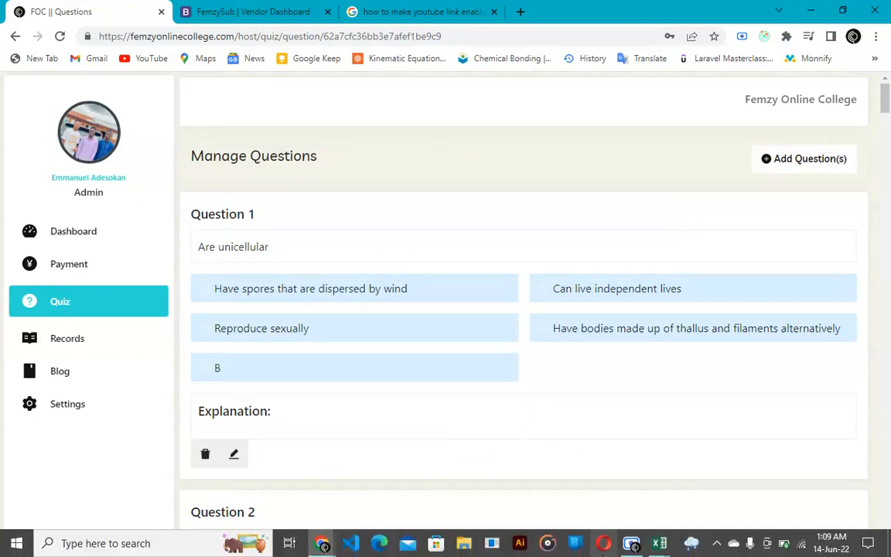
mouse_move(634, 547)
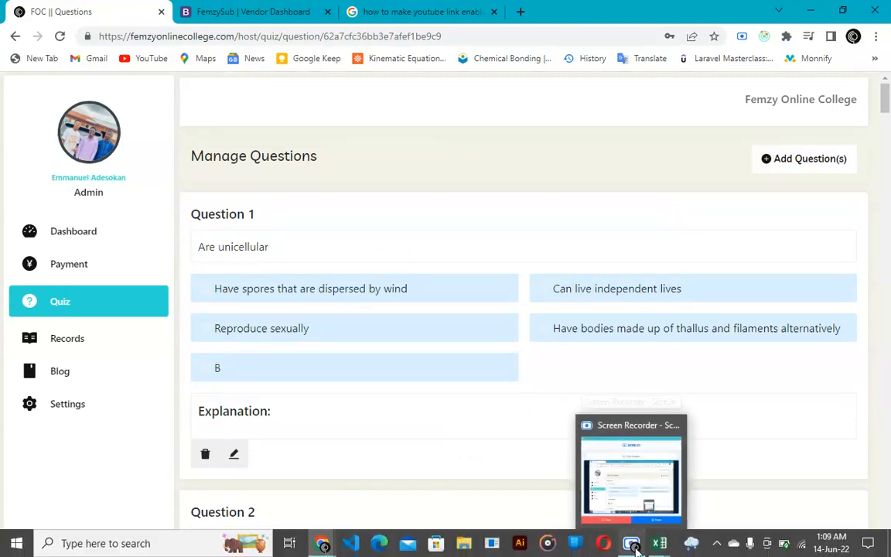
left_click(634, 546)
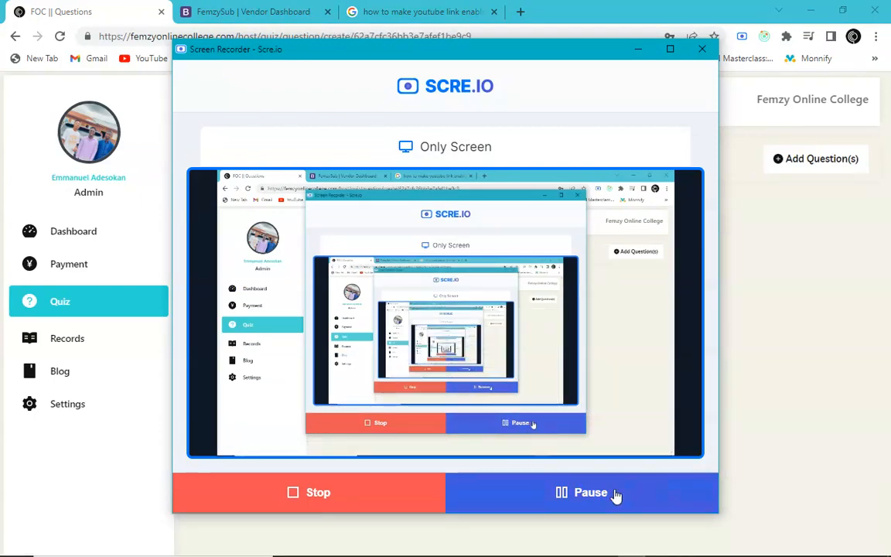
left_click(758, 433)
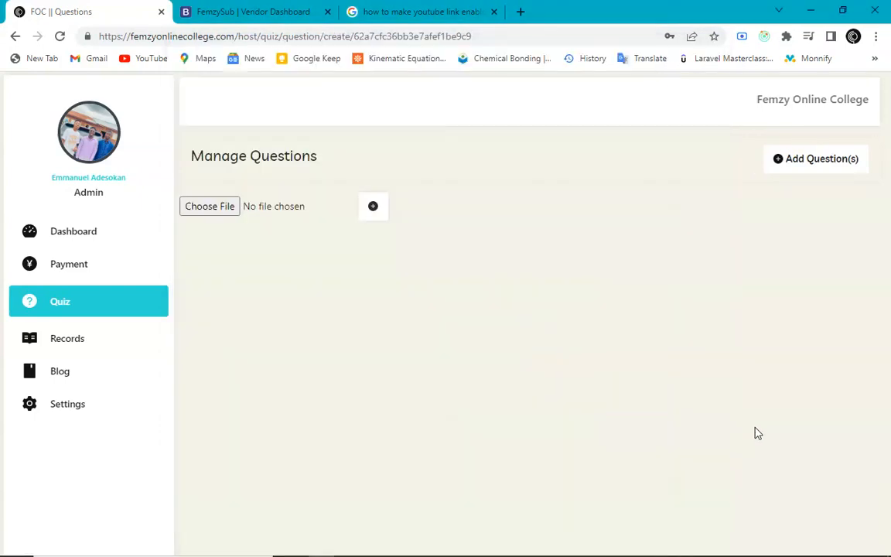
- Choose Morphemes.xlsx as the question file, upload it and look over the imported questions
left_click(212, 209)
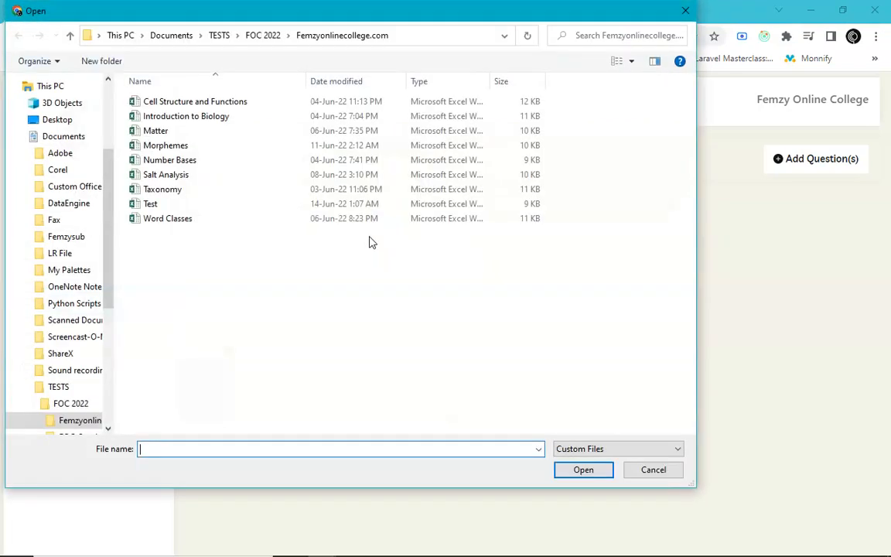
left_click(184, 149)
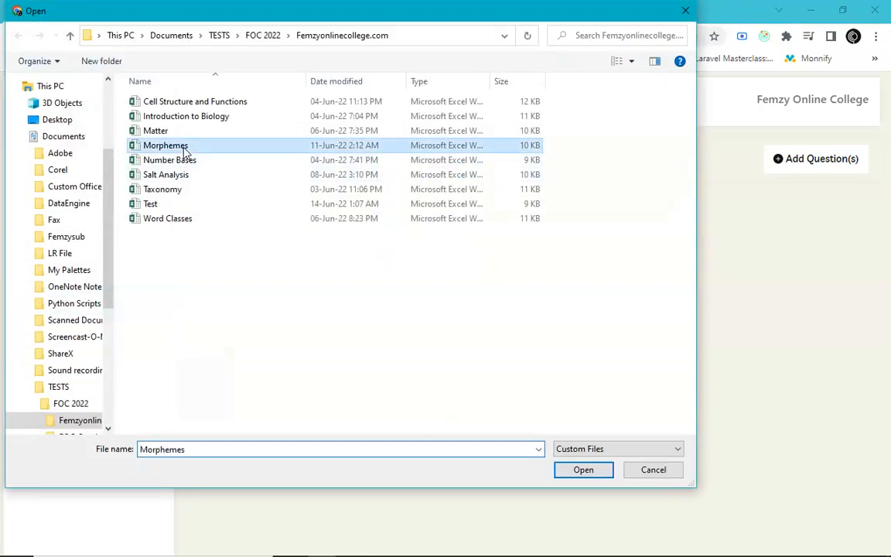
left_click(577, 471)
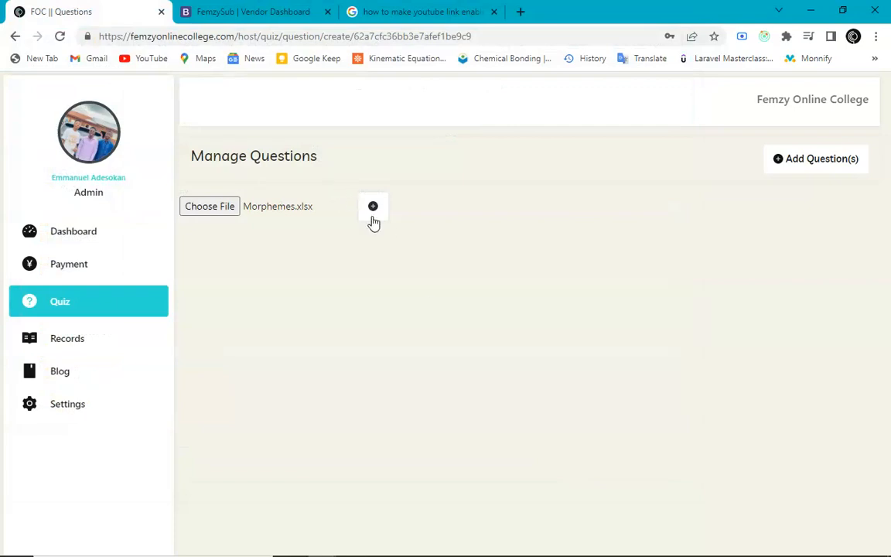
left_click(372, 219)
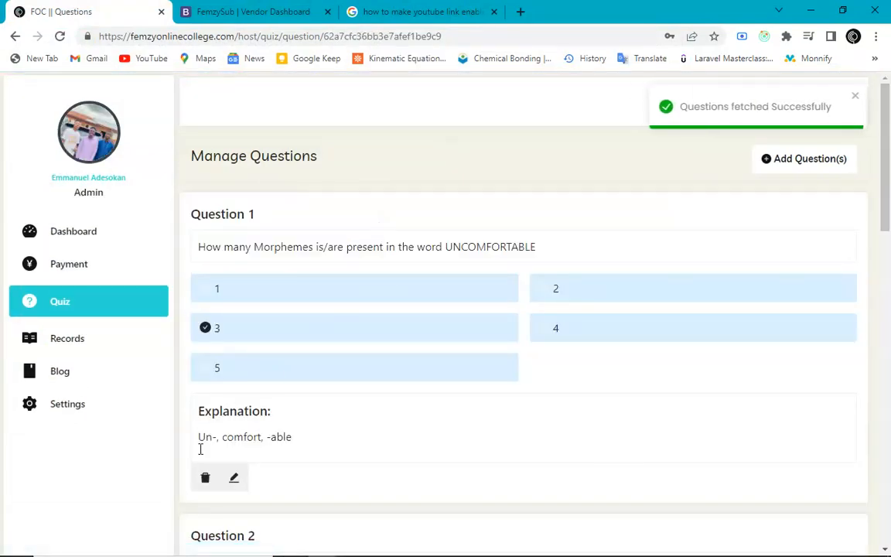
scroll(199, 448, "down", 2)
scroll(199, 454, "down", 10)
scroll(199, 455, "up", 10)
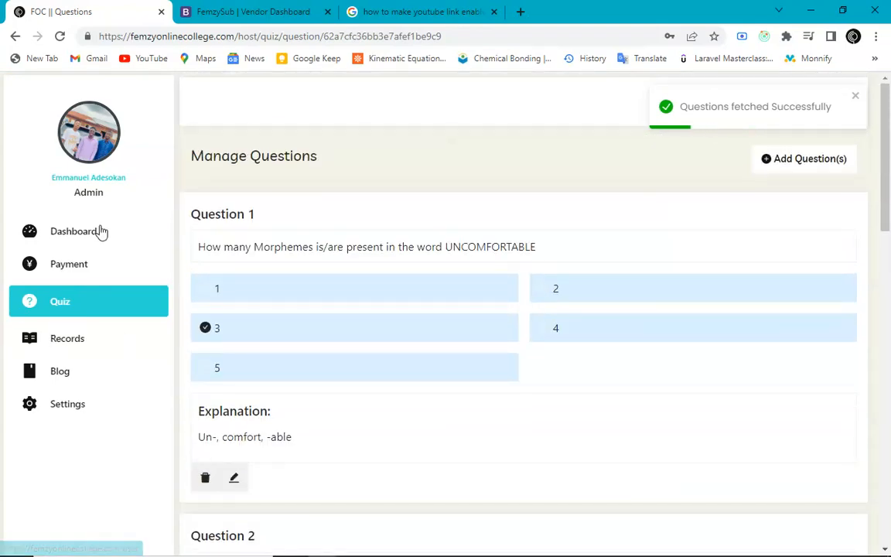
- Open the settings of Test Quiz for editing from the list of all created quizzes
left_click(104, 304)
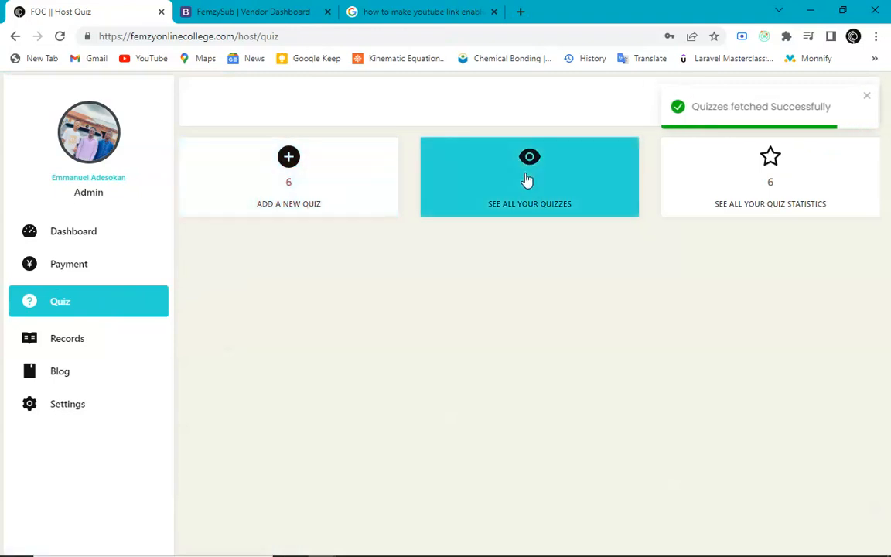
left_click(509, 183)
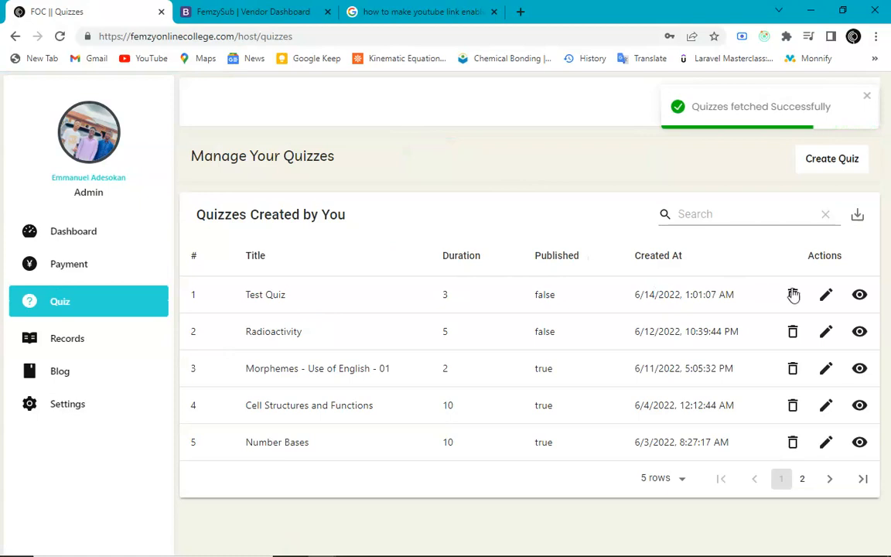
left_click(827, 296)
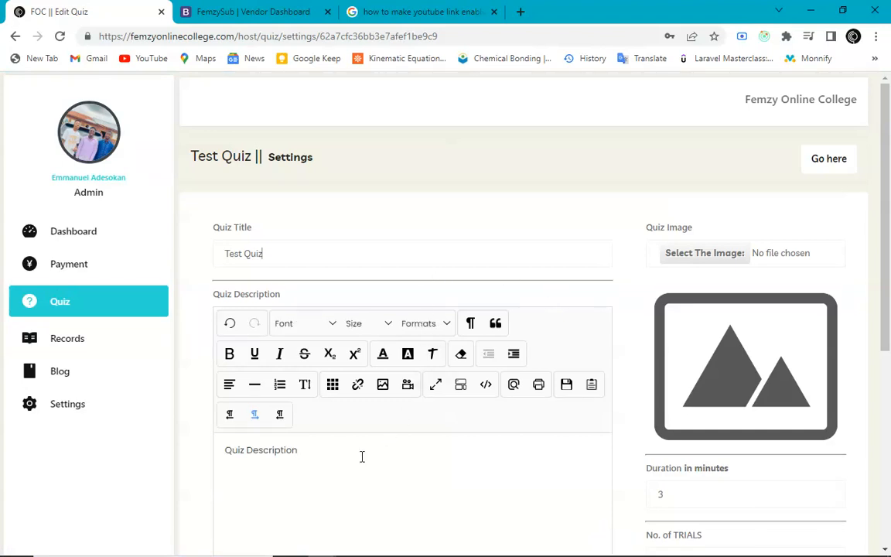
- Look over the quiz settings, checking the quiz category choices, the publish options and the quiz image field
scroll(362, 456, "down", 5)
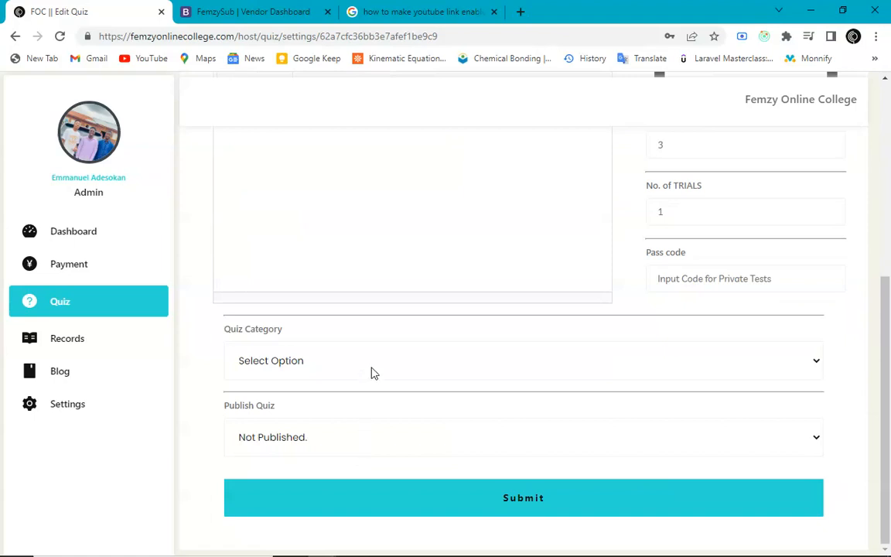
left_click(371, 373)
left_click(358, 438)
scroll(392, 364, "up", 4)
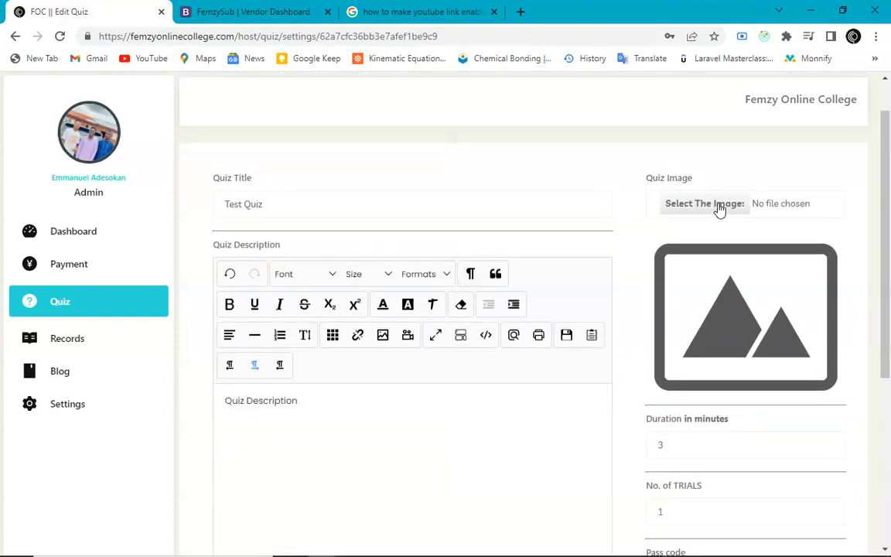
- Choose the photo of the man in white before a hedge, from the Design Resources folder, as the quiz image
left_click(718, 205)
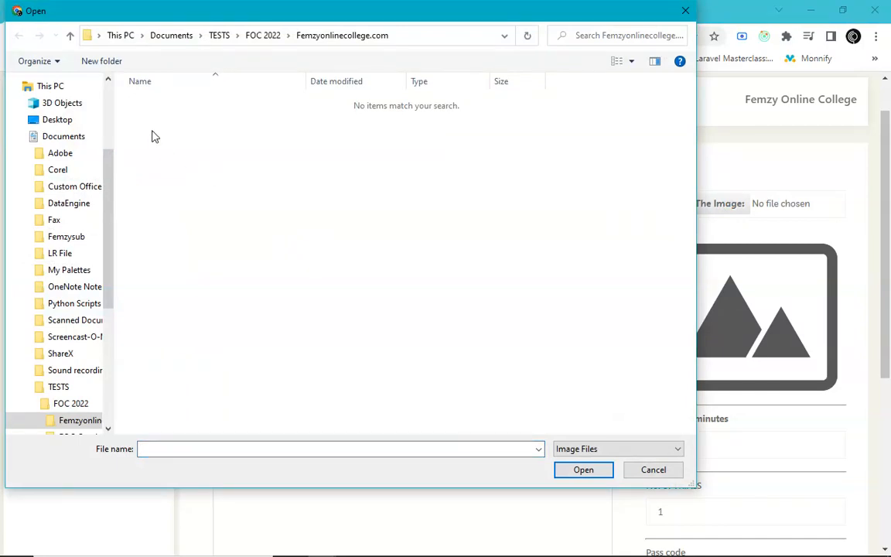
left_click(18, 136)
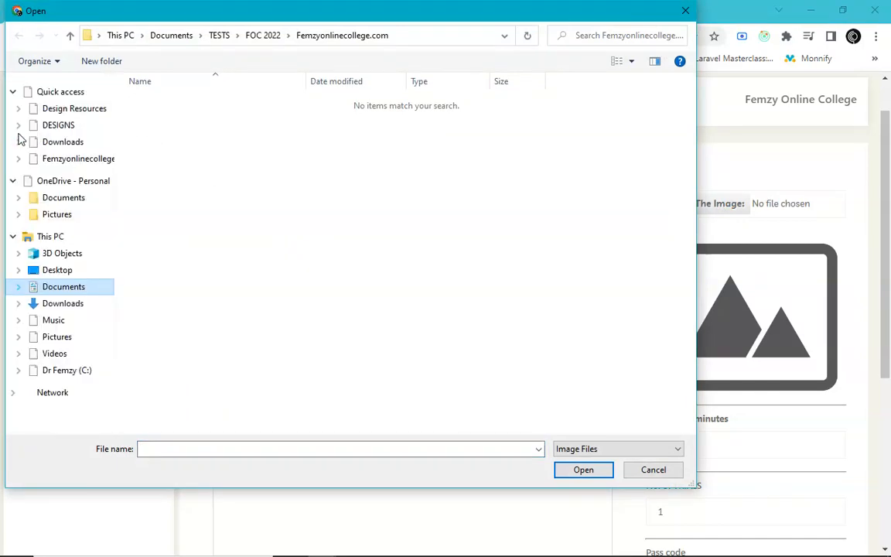
left_click(77, 109)
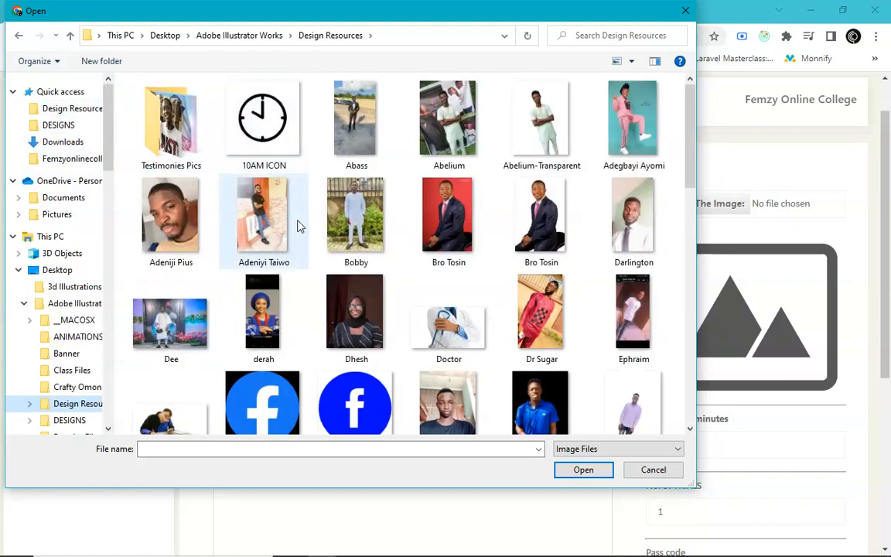
left_click(358, 208)
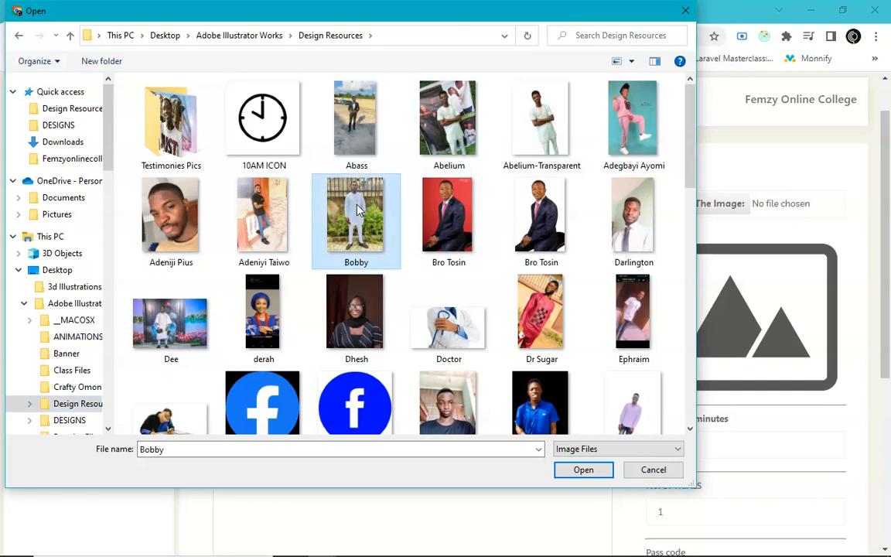
left_click(579, 471)
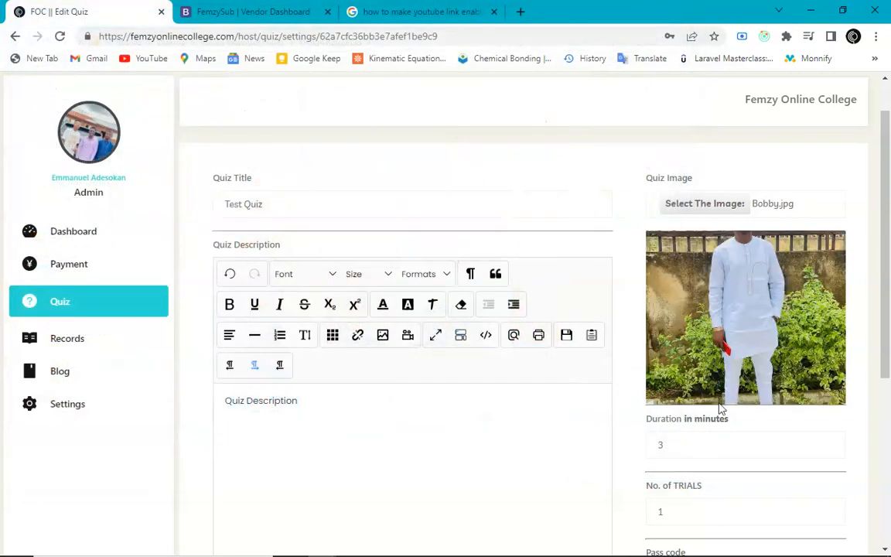
- Fill in the quiz's pass code for private tests and view the publish options
scroll(719, 408, "down", 2)
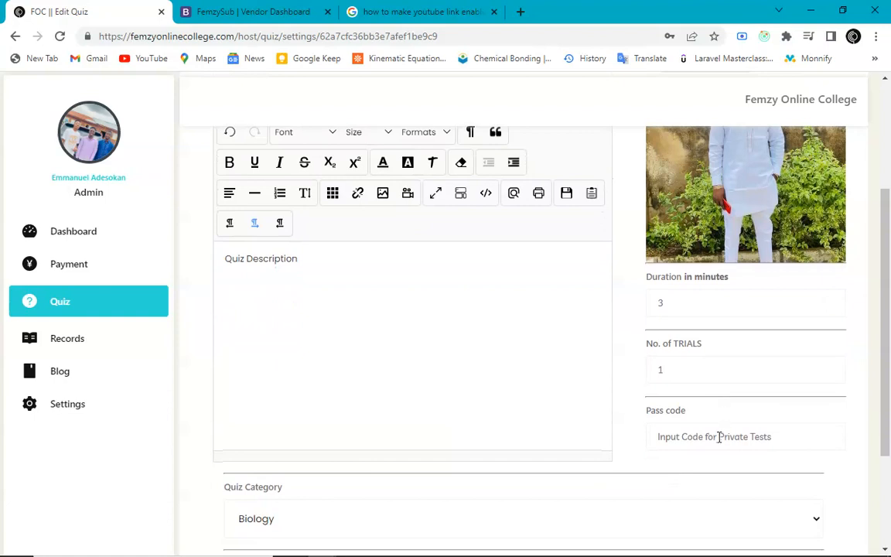
type("m")
key("BackSpace")
type("Passcode here")
scroll(717, 439, "down", 2)
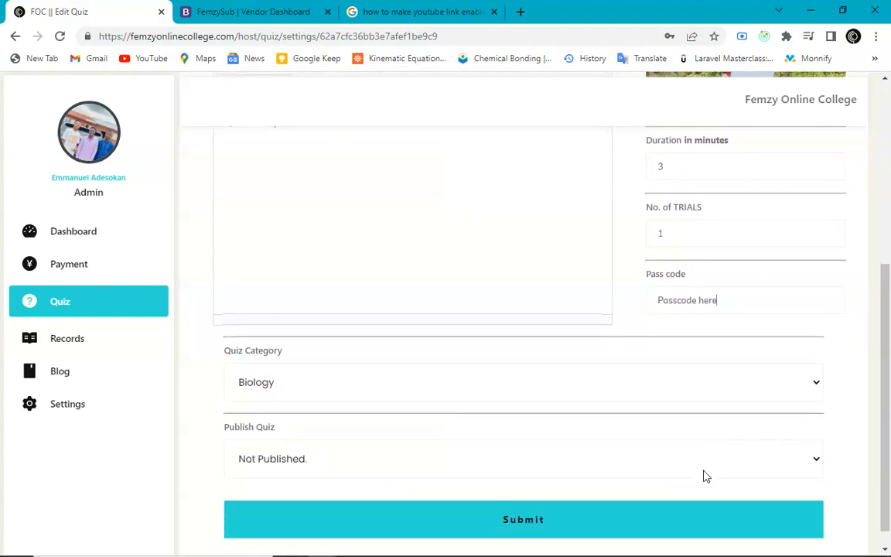
left_click(592, 467)
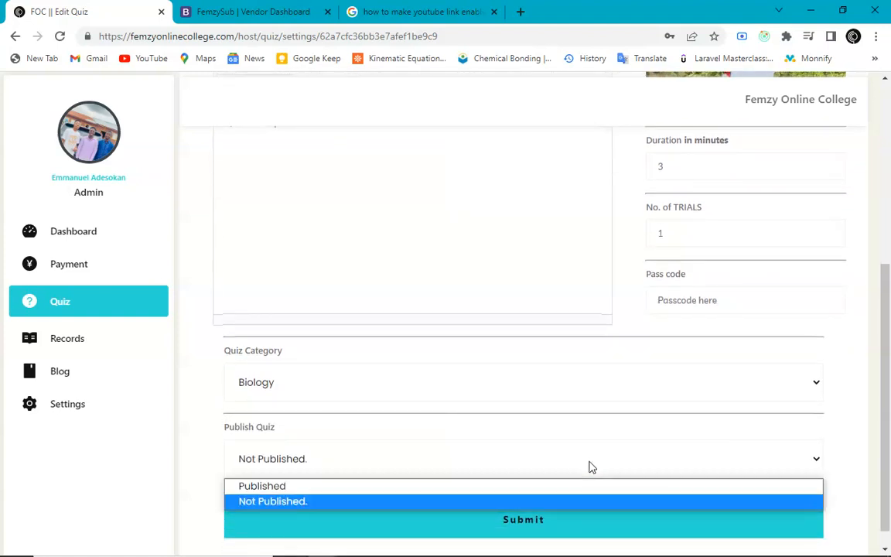
- Switch to the browser tab with the YouTube link search and load femzyonlinecollege.com there
left_click(415, 11)
left_click(411, 34)
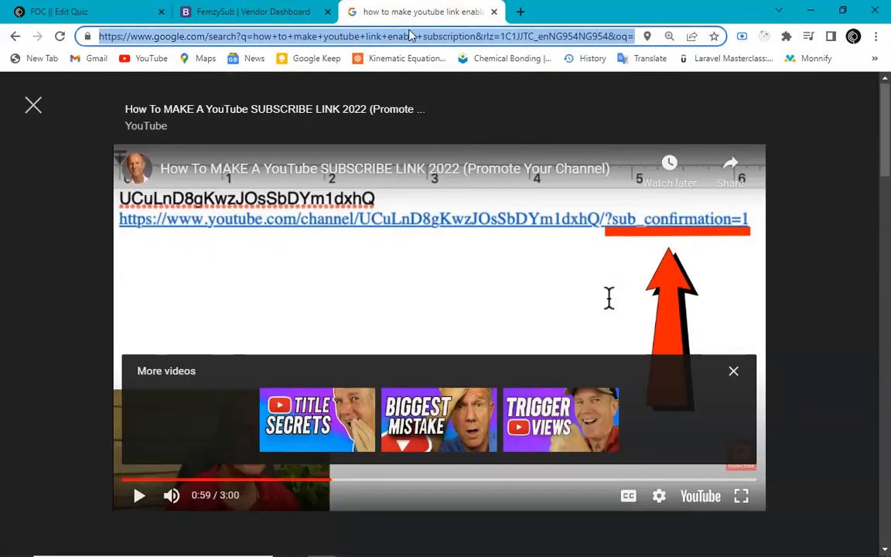
type("femzyonlienc")
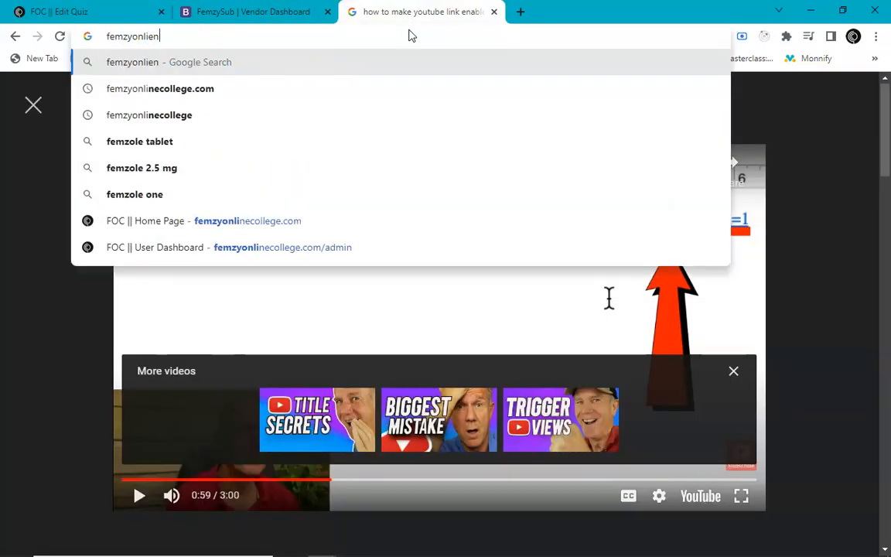
key("BackSpace")
key("BackSpace")
key("BackSpace")
type("ne")
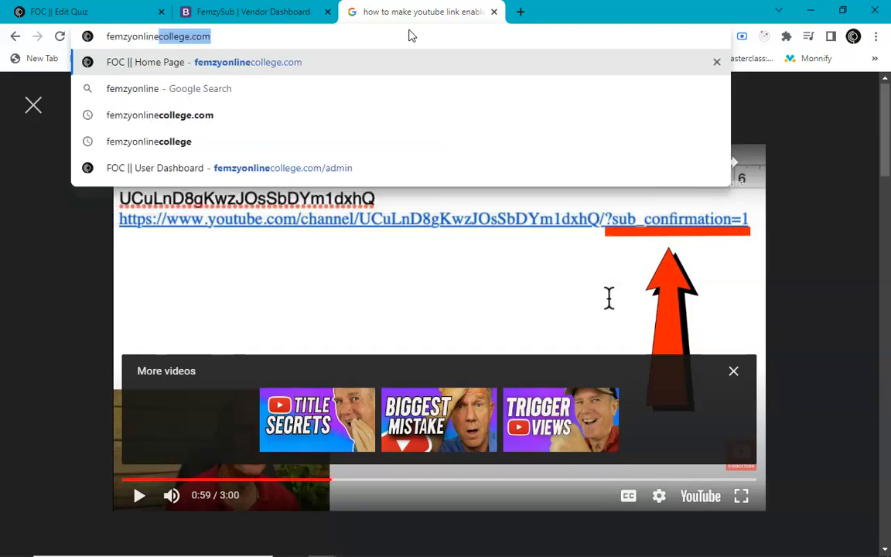
key("Return")
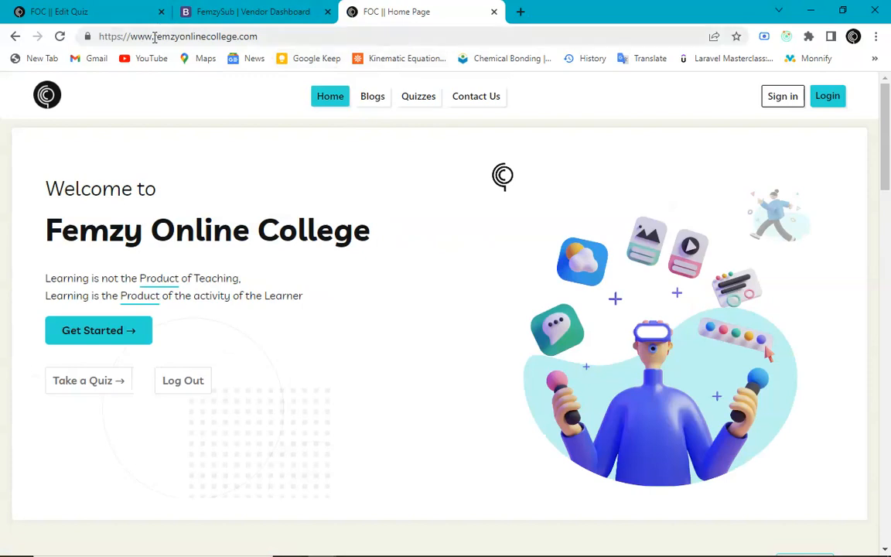
left_click_drag(155, 36, 144, 37)
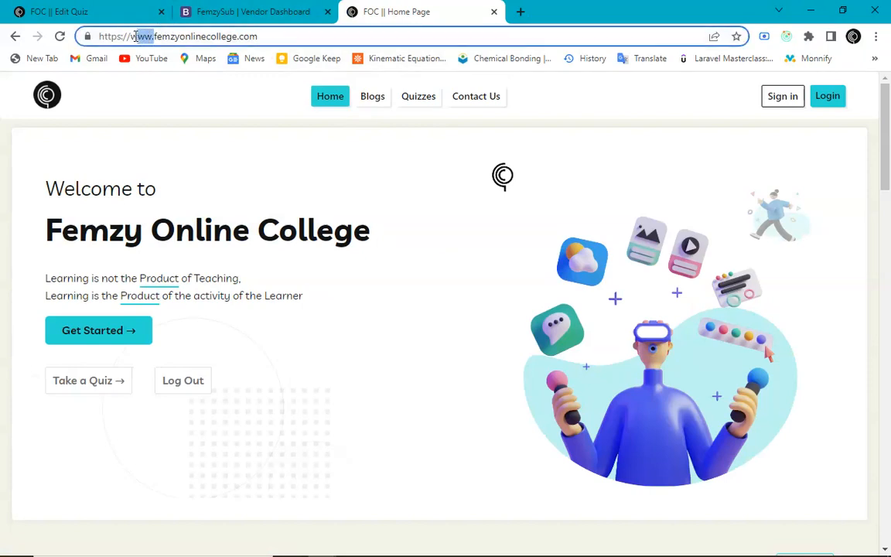
key("BackSpace")
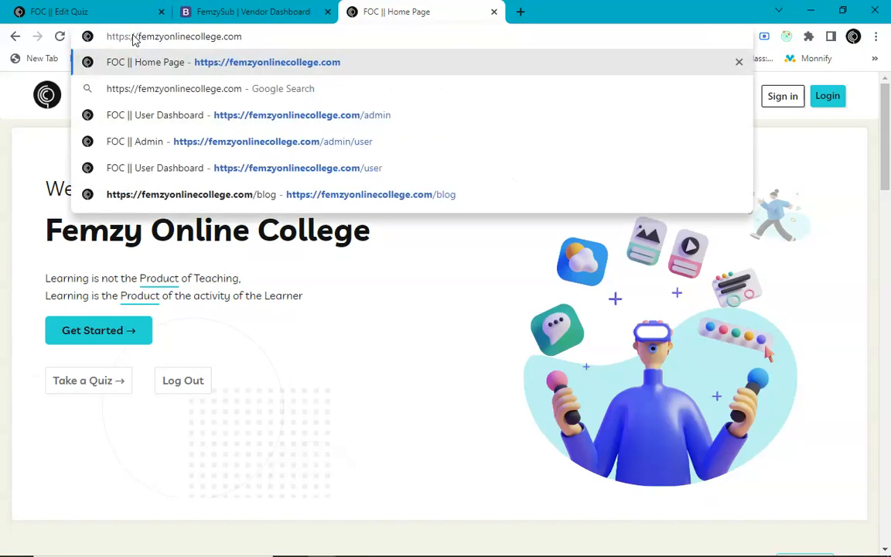
key("Return")
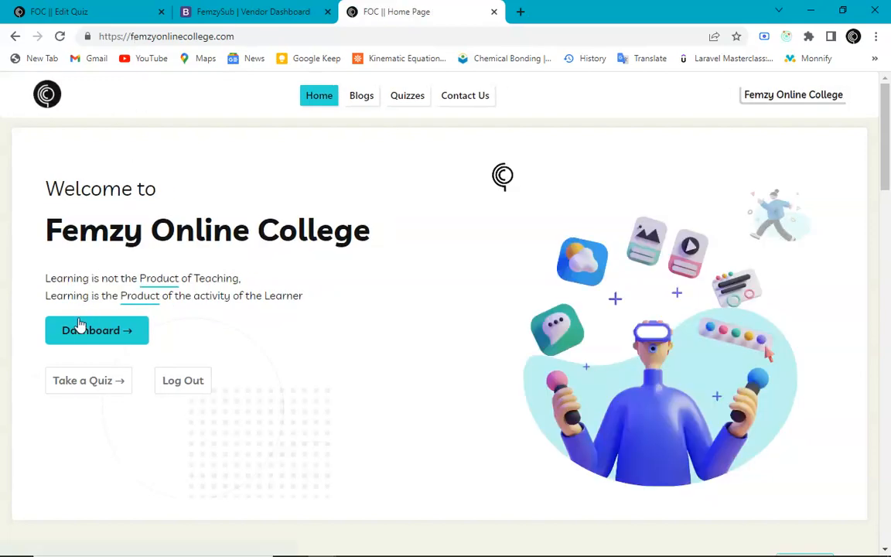
- Open the user dashboard from the home page and look over the quizzes available to take
left_click(80, 338)
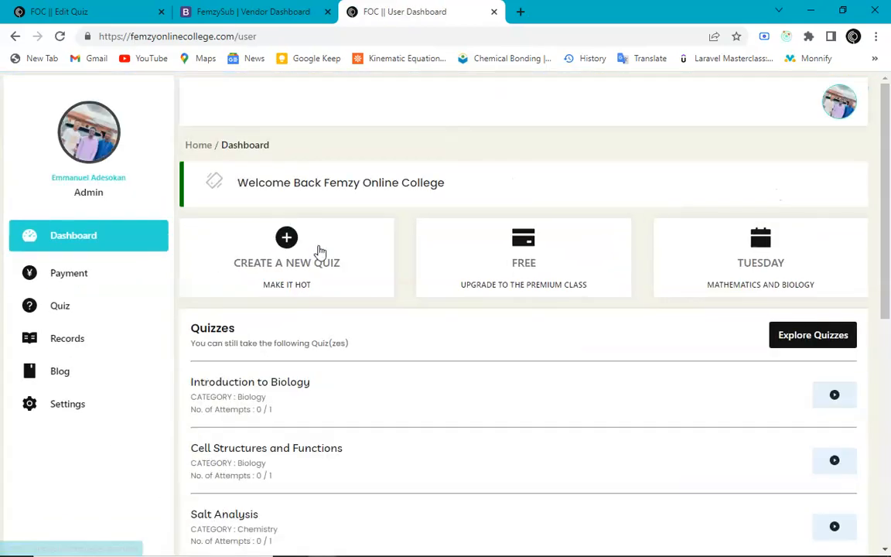
scroll(397, 443, "down", 3)
scroll(398, 443, "down", 2)
scroll(397, 443, "up", 3)
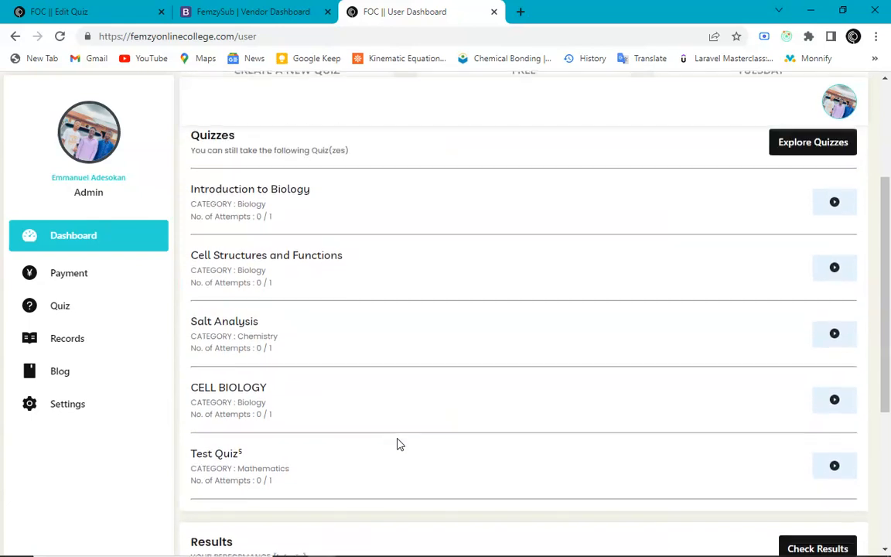
scroll(398, 443, "down", 1)
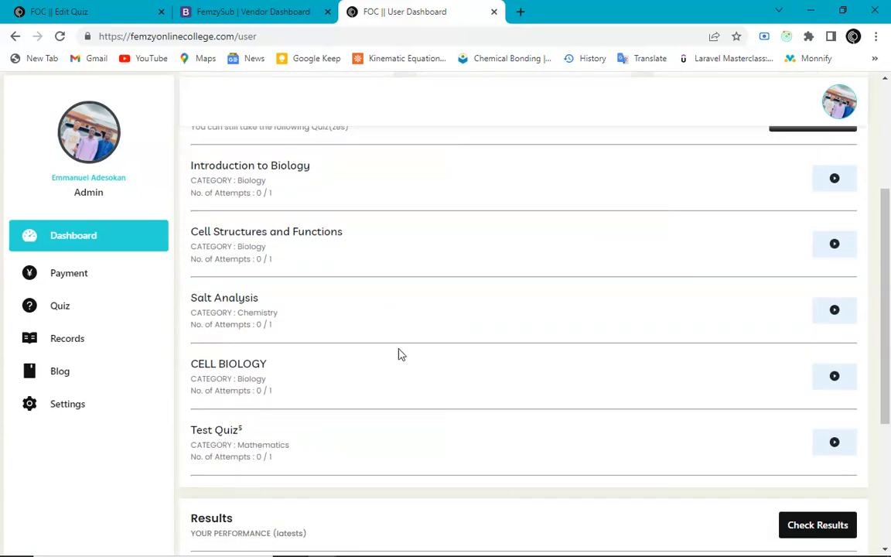
scroll(265, 429, "up", 1)
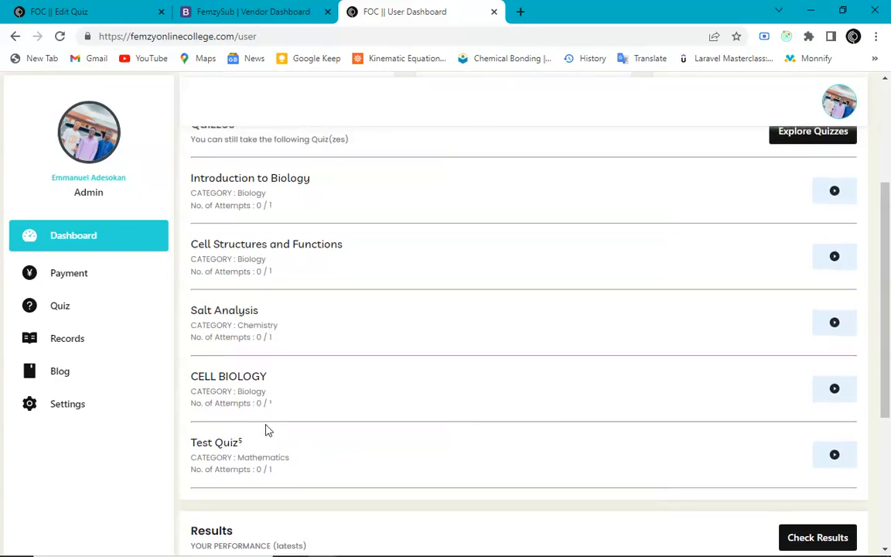
- Return to the quiz settings, retitle the quiz Test Quiz 2, and submit the changes with it left Not Published
left_click(132, 7)
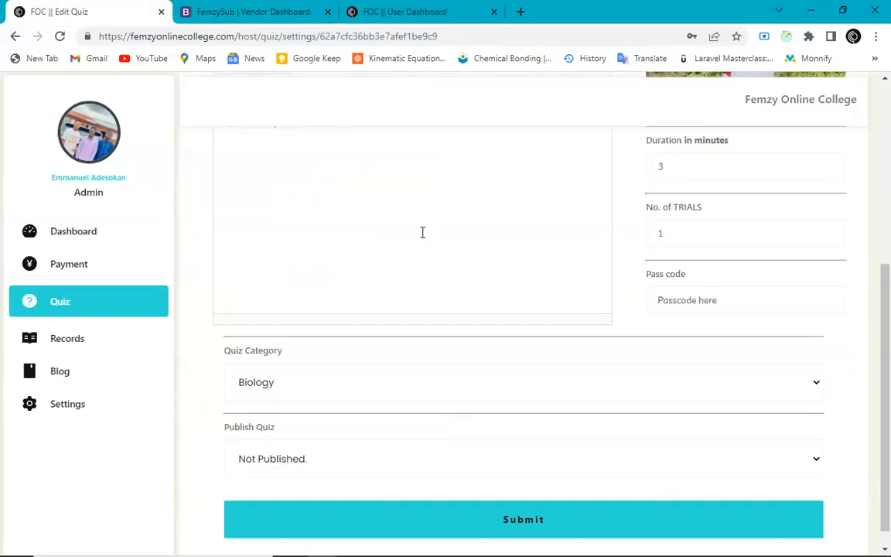
scroll(422, 232, "up", 5)
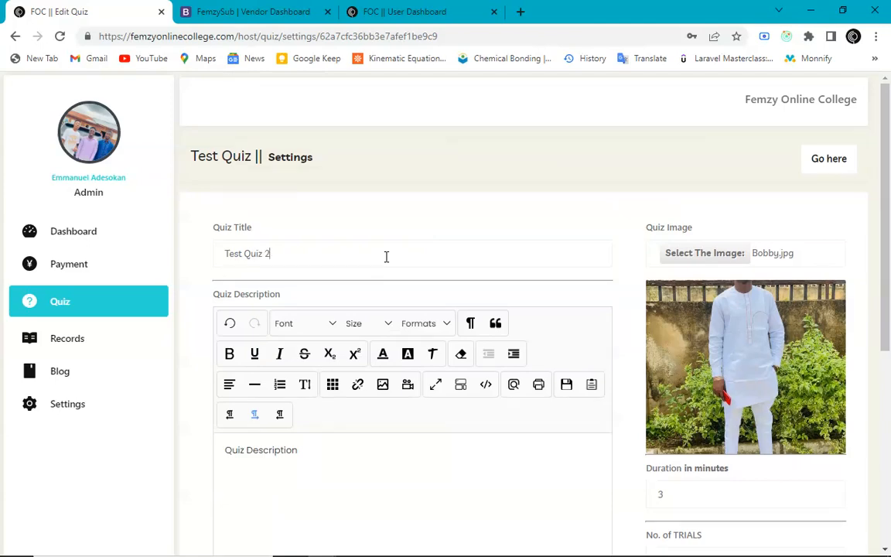
scroll(386, 257, "down", 5)
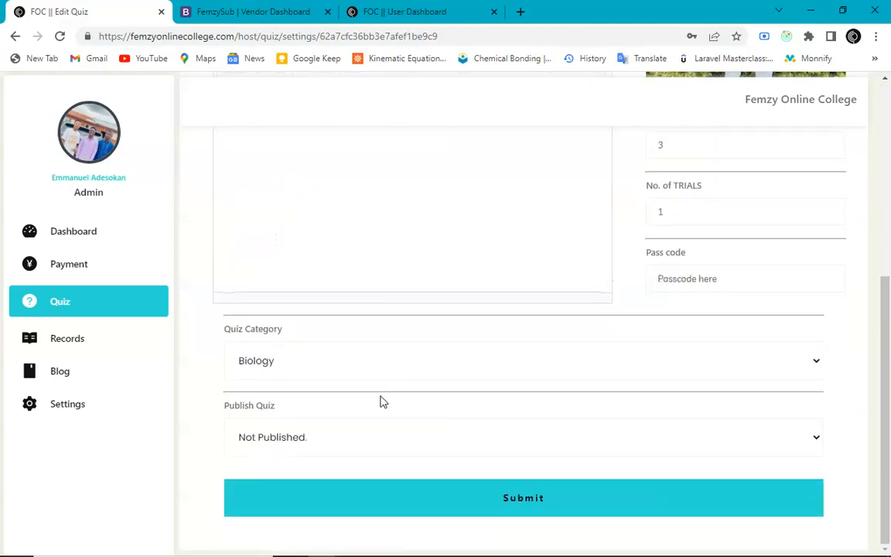
left_click(363, 447)
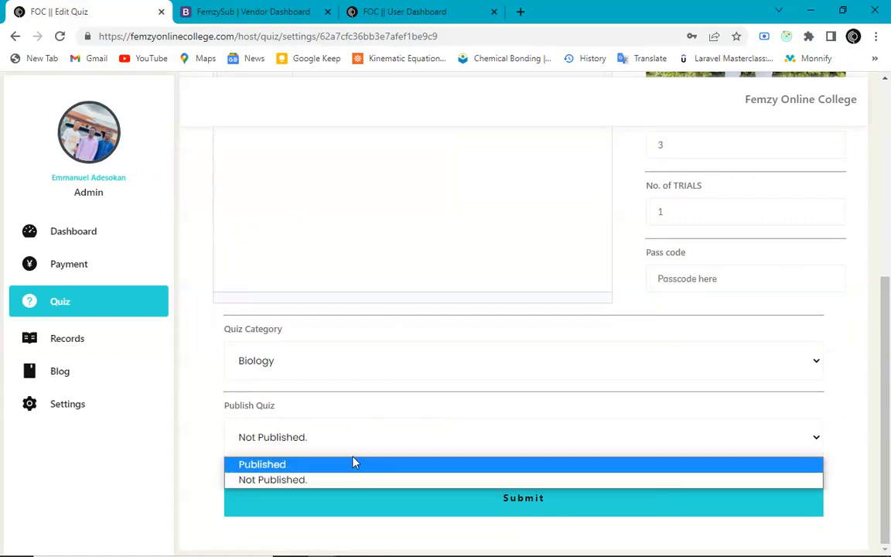
left_click(478, 513)
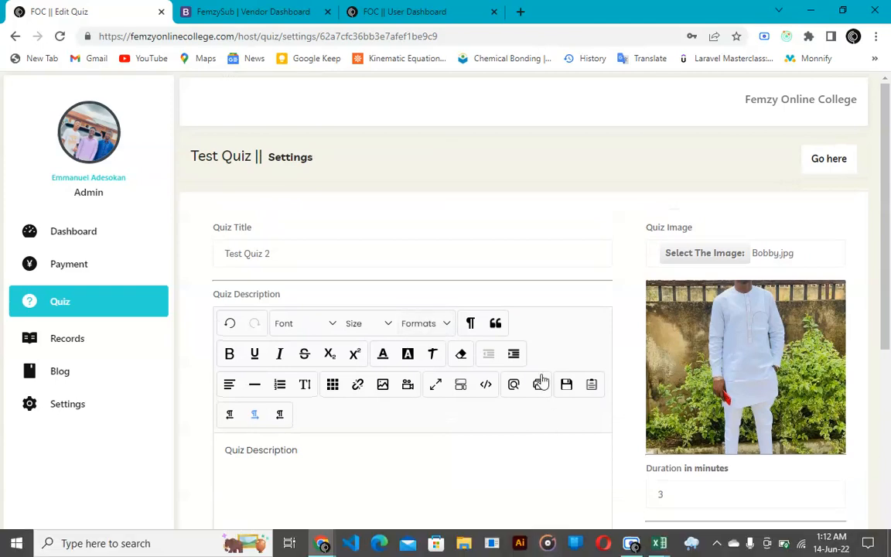
scroll(529, 337, "down", 5)
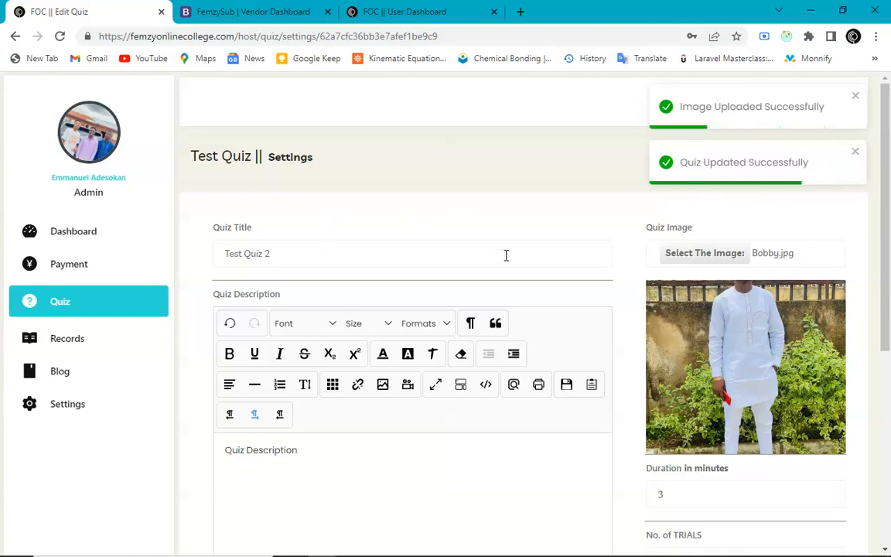
scroll(506, 255, "down", 2)
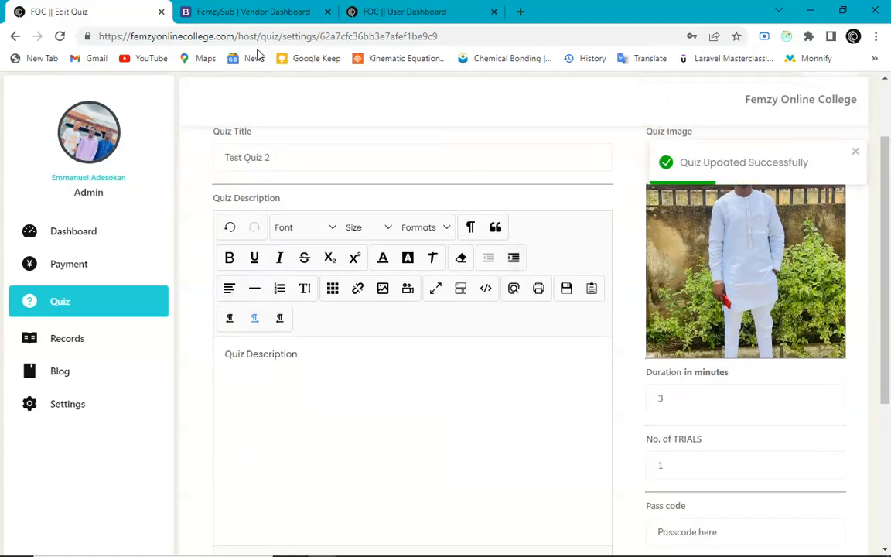
- Refresh the user dashboard and check the list of available quizzes for the unpublished Test Quiz 2
left_click(367, 10)
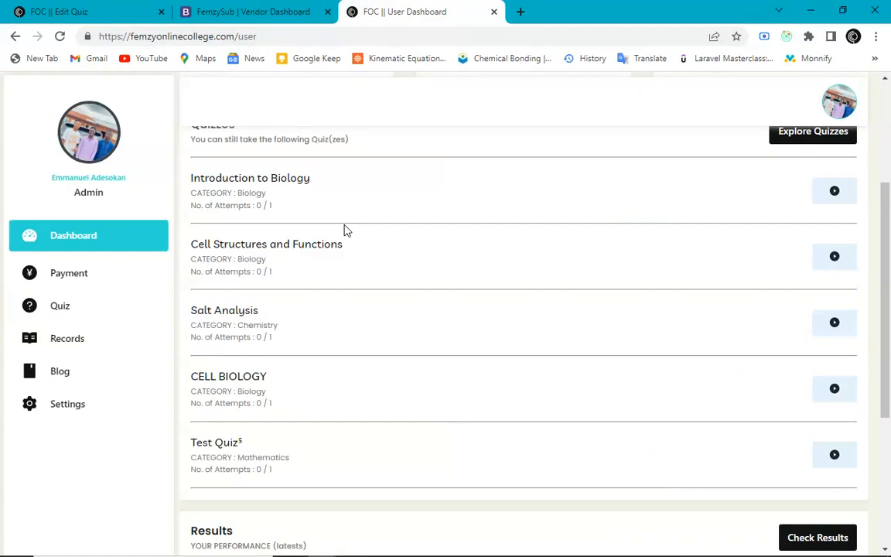
key("F5")
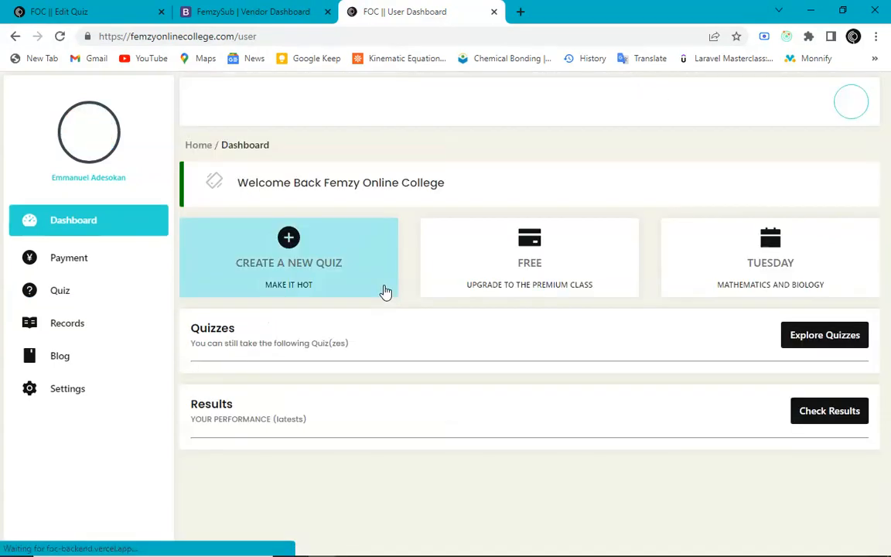
scroll(384, 290, "down", 3)
scroll(385, 290, "down", 1)
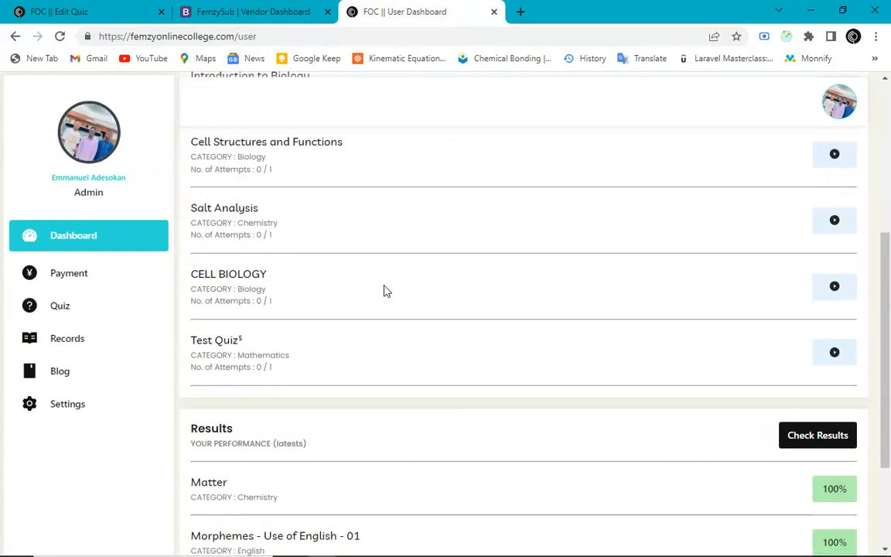
- Set Publish Quiz to Published in the settings of Test Quiz 2 and submit the update
left_click(114, 8)
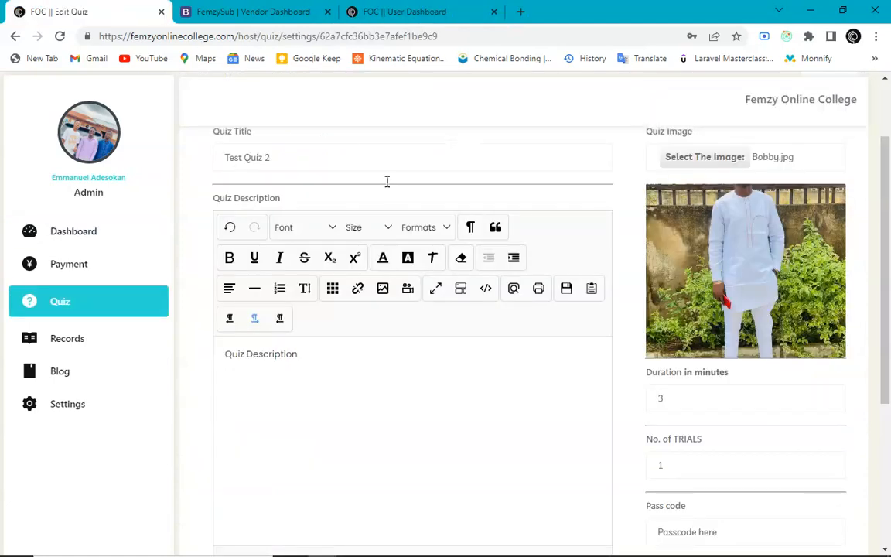
scroll(456, 378, "down", 3)
left_click(387, 428)
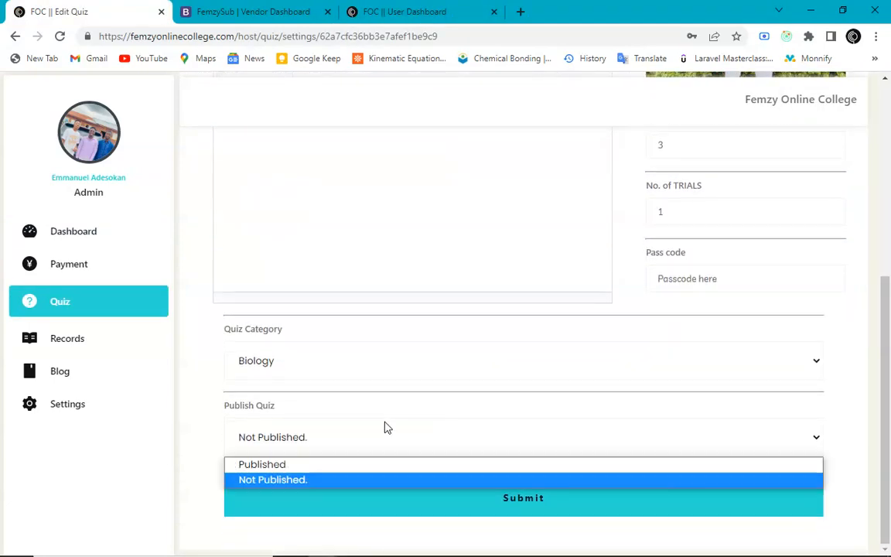
left_click(367, 465)
left_click(383, 501)
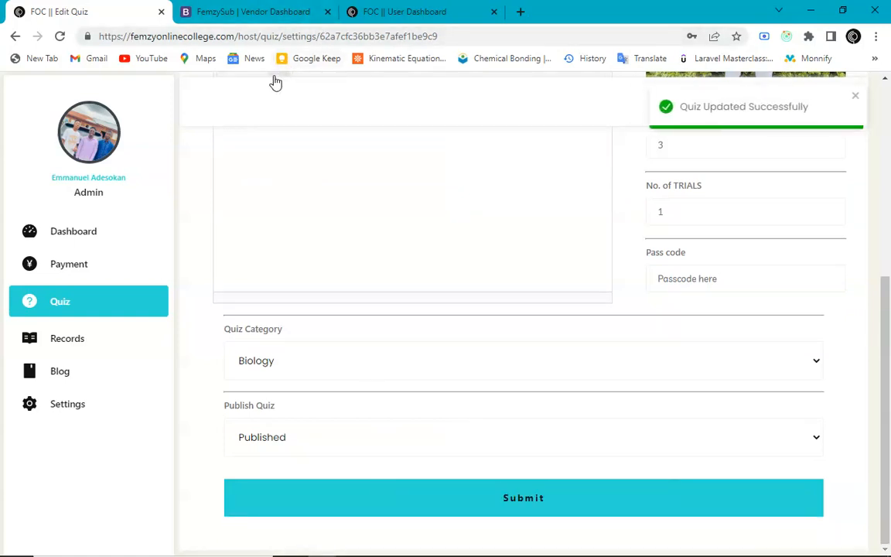
- Reload the user dashboard and check the available quizzes for the published Test Quiz 2
left_click(390, 9)
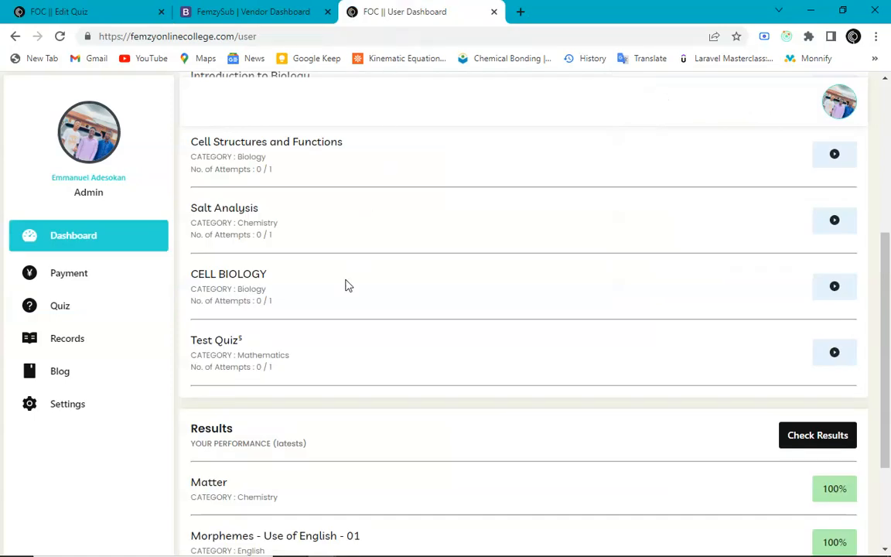
left_click(60, 36)
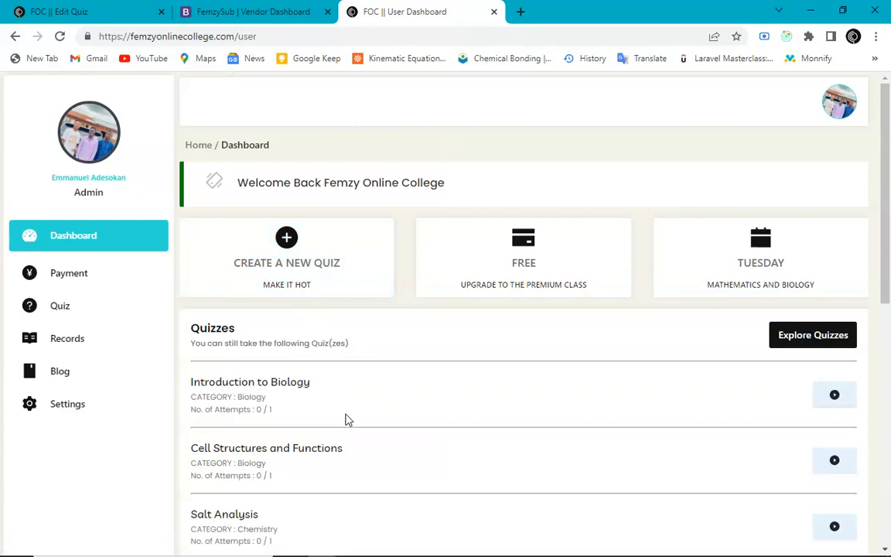
scroll(346, 419, "down", 3)
scroll(346, 419, "down", 4)
scroll(309, 416, "up", 1)
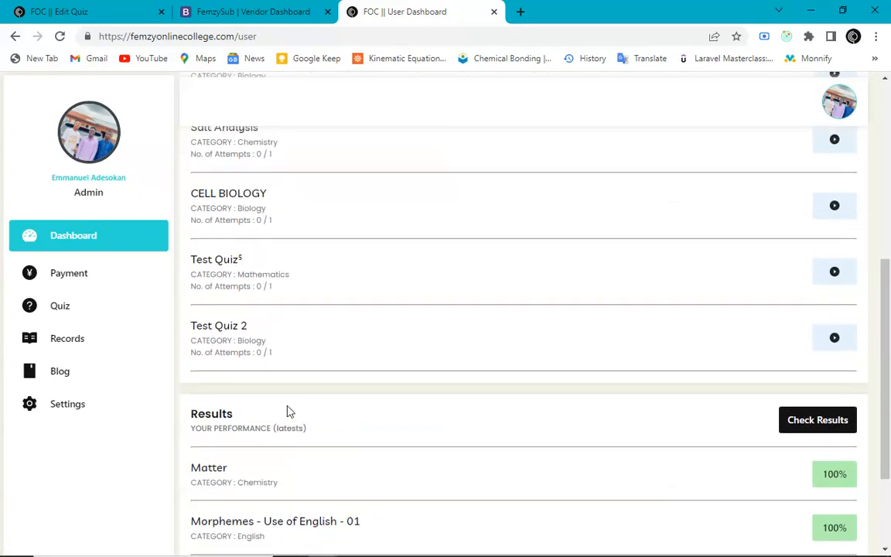
- View the details page of Test Quiz 2 from the user dashboard, then go back and look over the dashboard
left_click(833, 340)
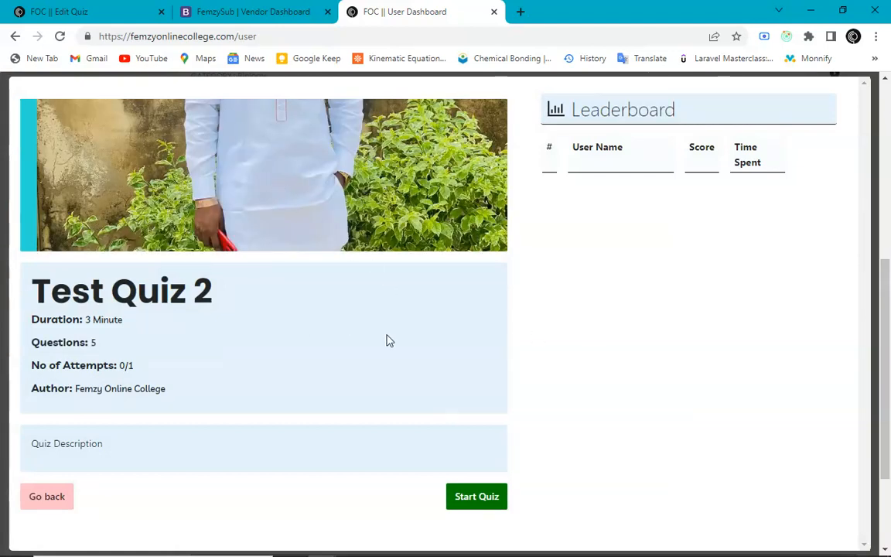
scroll(351, 391, "down", 2)
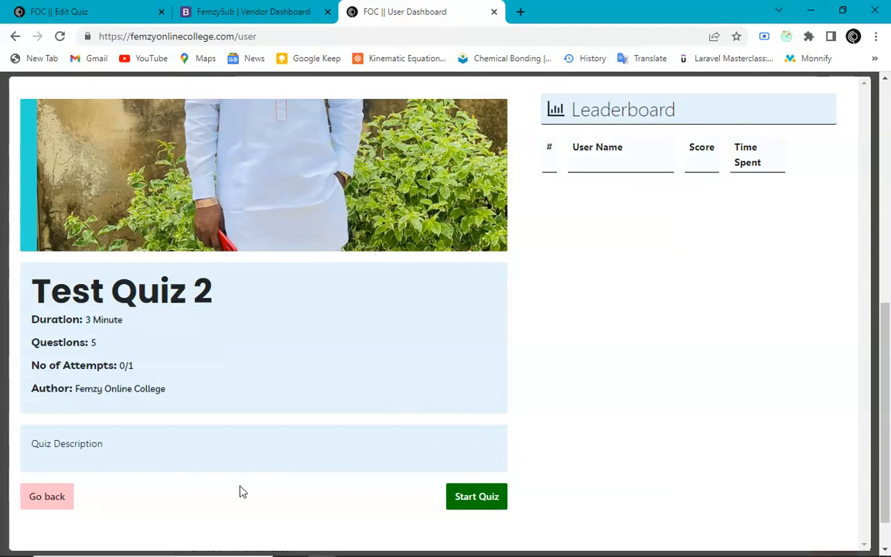
left_click(40, 498)
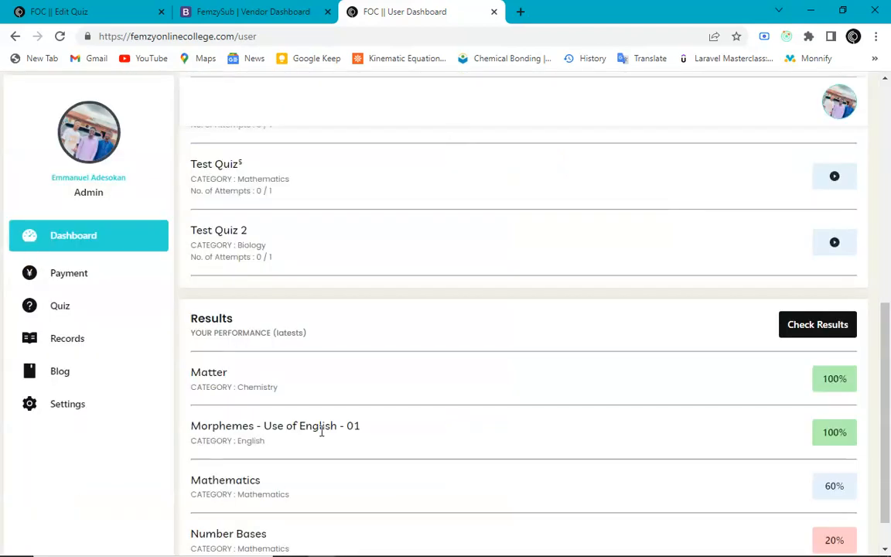
scroll(322, 430, "down", 1)
scroll(321, 430, "up", 7)
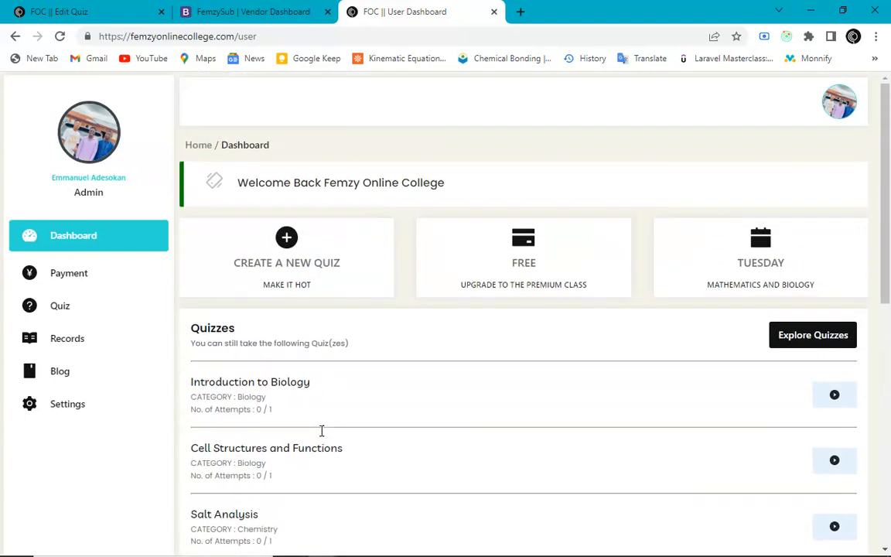
- Open the list of all quizzes created by the host and delete Test Quiz 2 from it
left_click(60, 307)
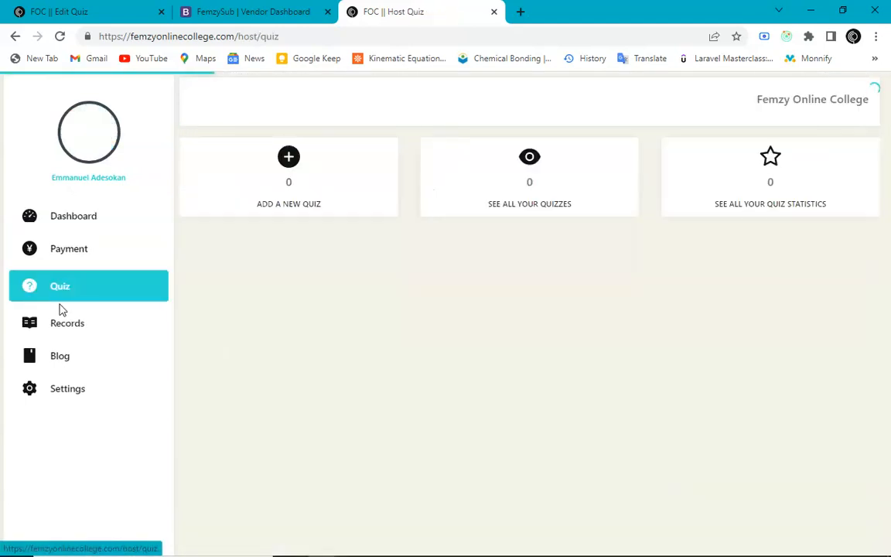
left_click(518, 217)
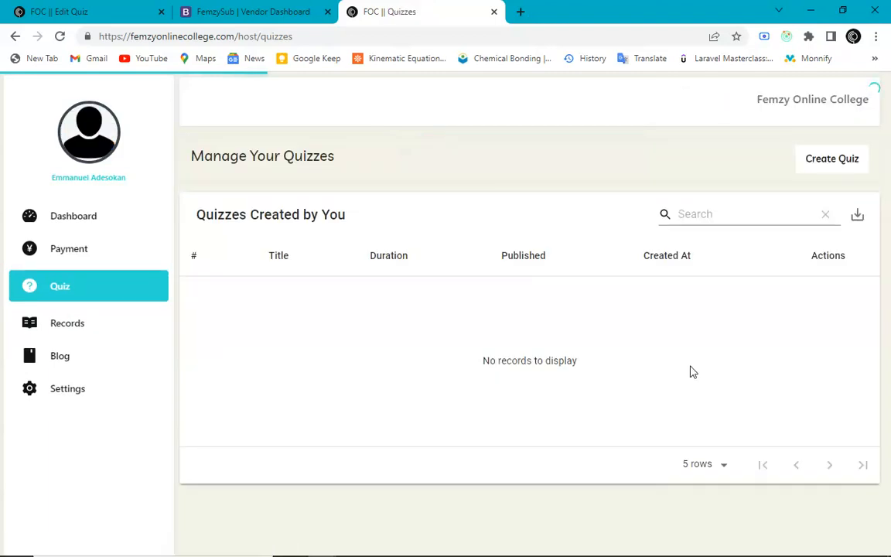
left_click(794, 294)
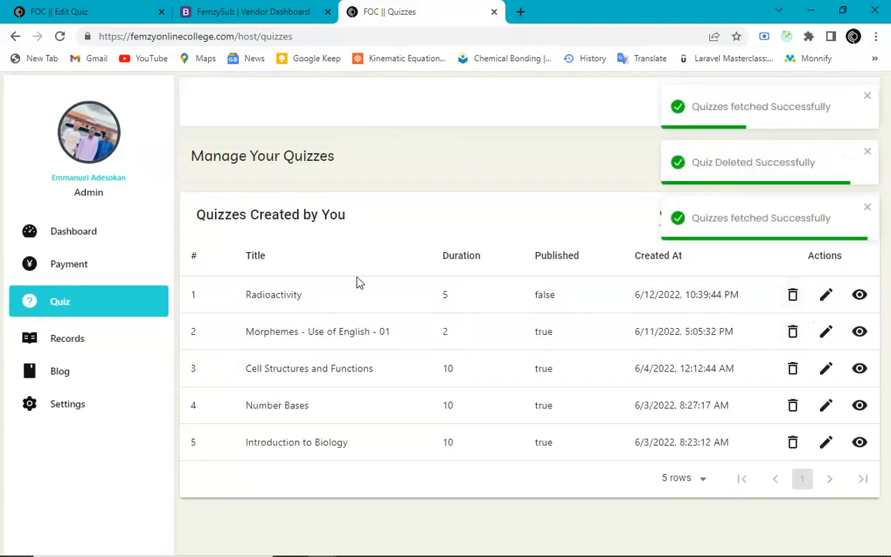
left_click(272, 9)
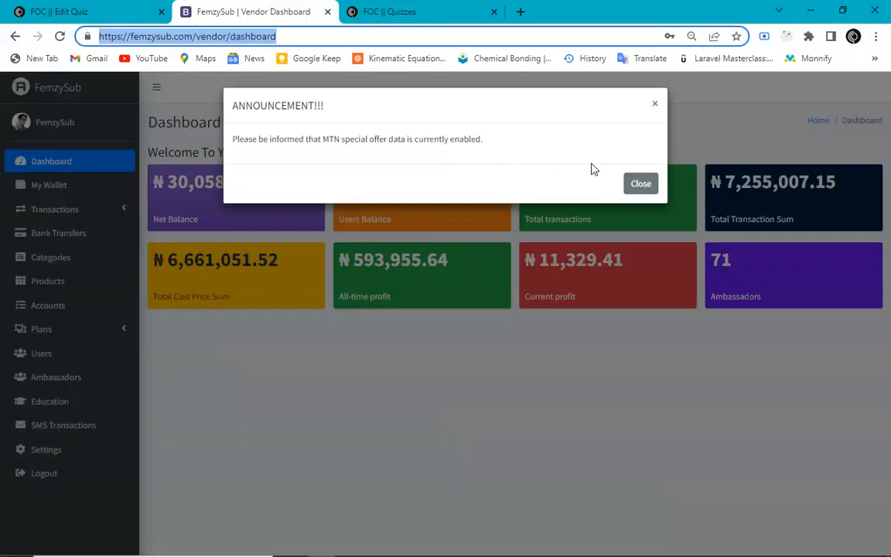
left_click(410, 10)
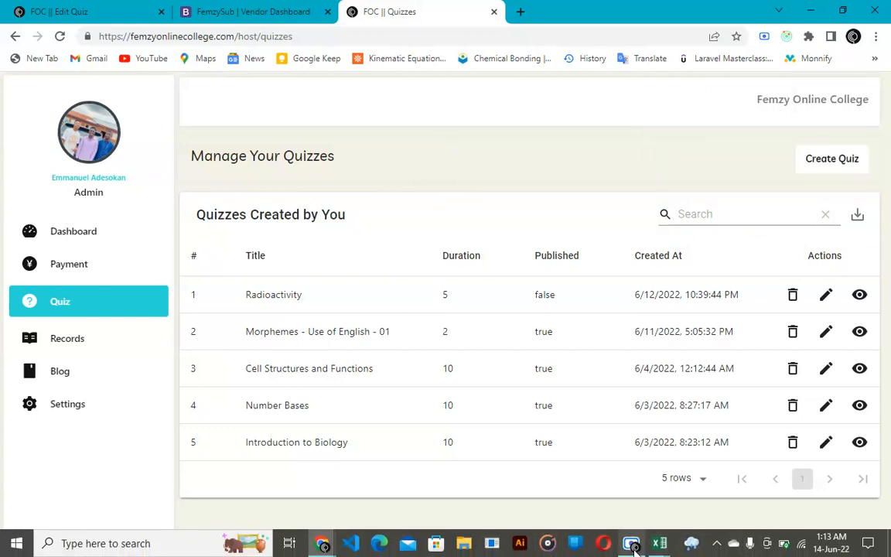
mouse_move(633, 546)
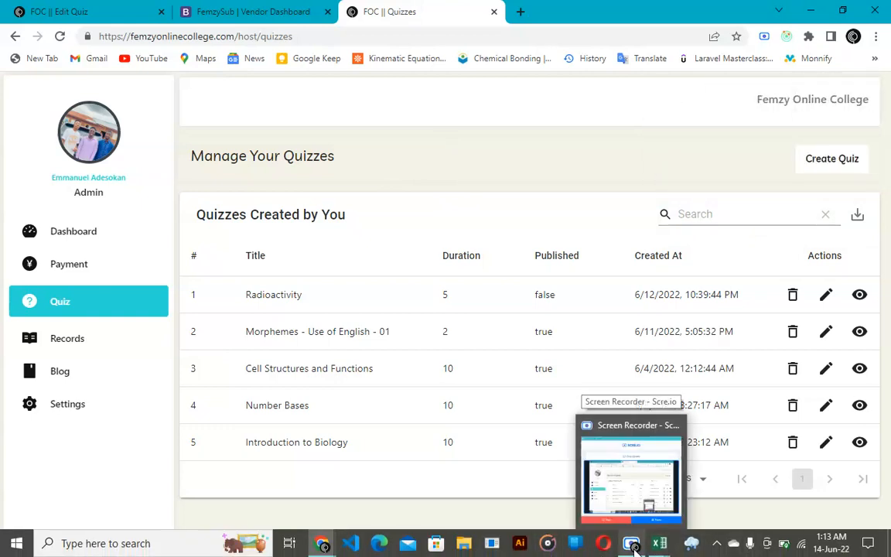